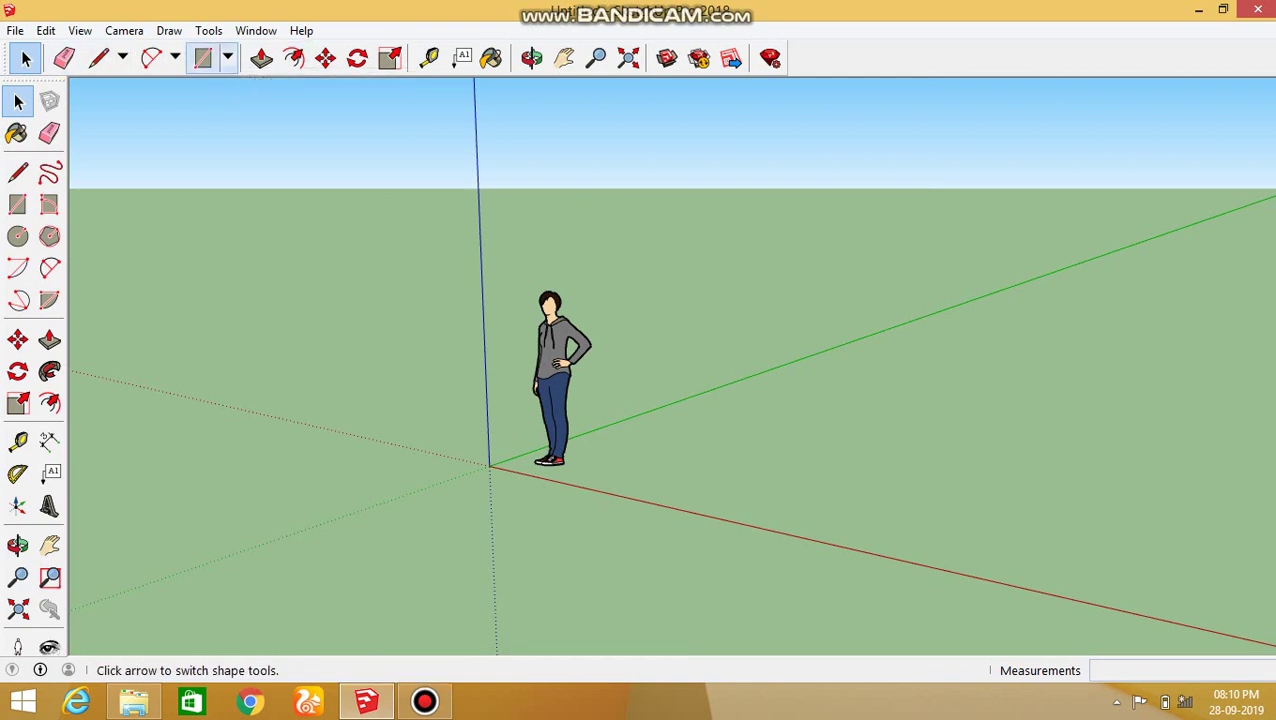
- Activate the Rectangle tool from the available shape tools
{"action": "left_click", "coordinate": [228, 57]}
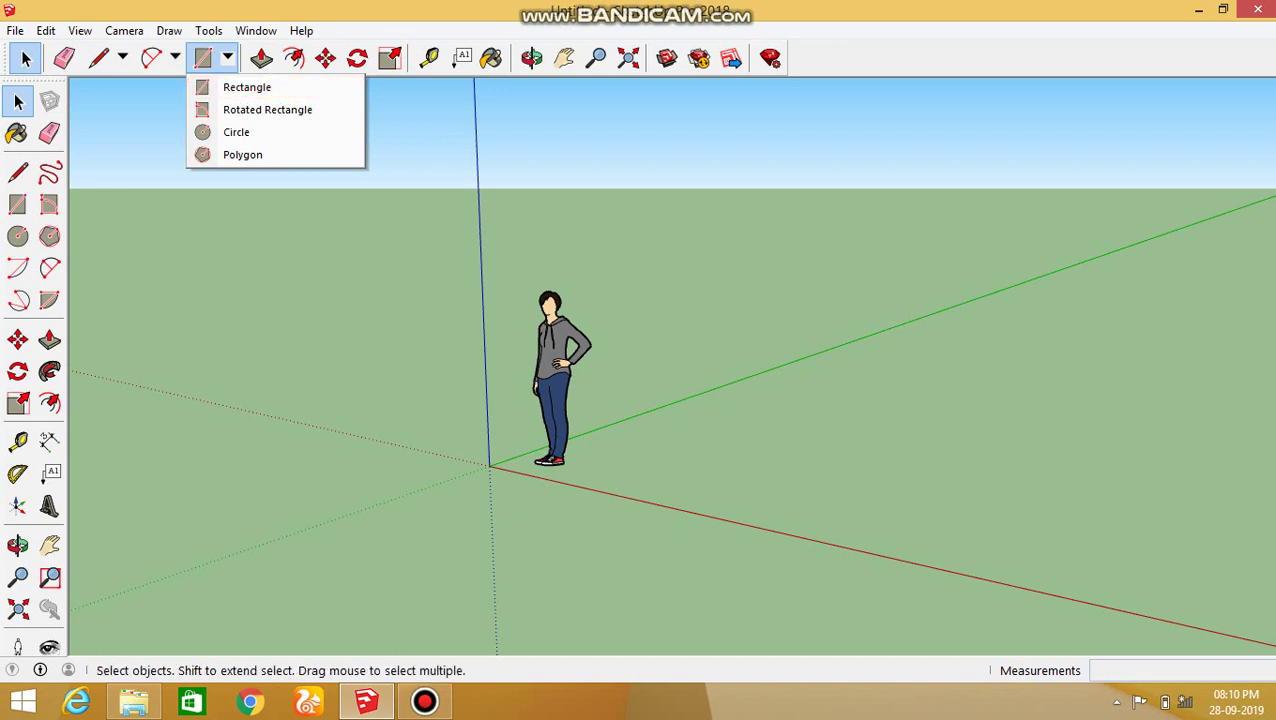
{"action": "left_click", "coordinate": [240, 87]}
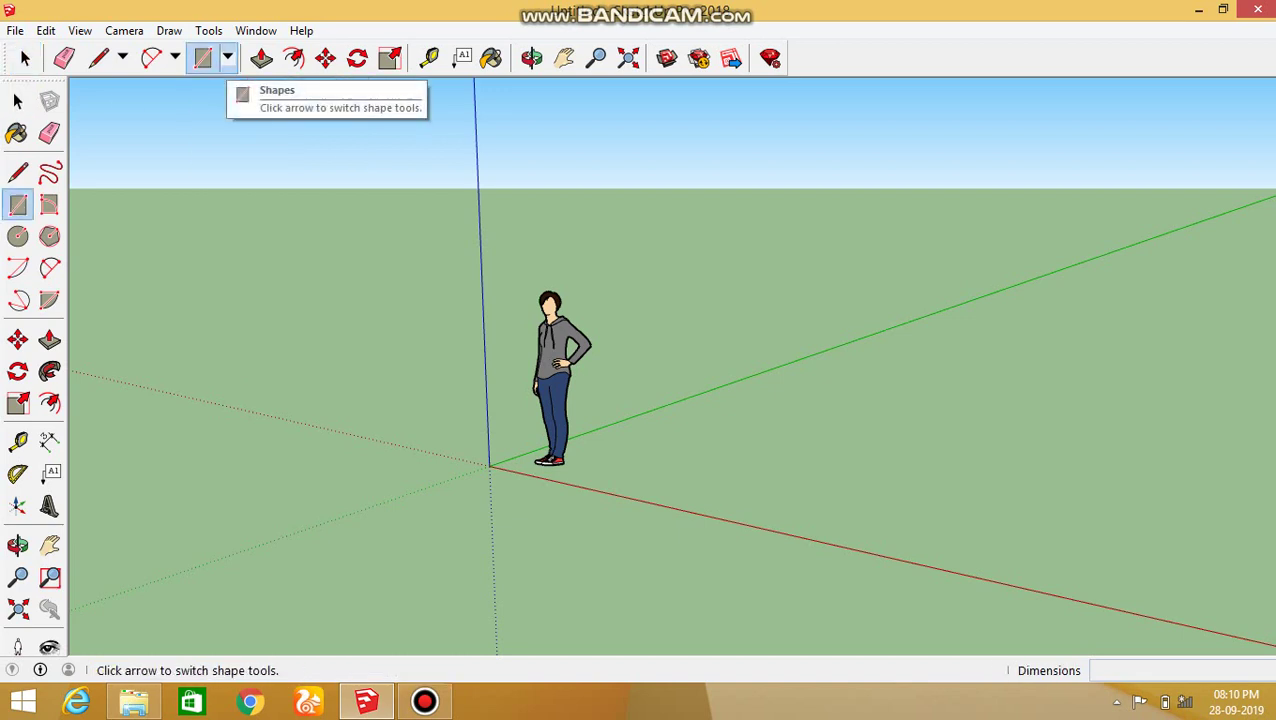
{"action": "left_click", "coordinate": [228, 57]}
{"action": "left_click", "coordinate": [240, 87]}
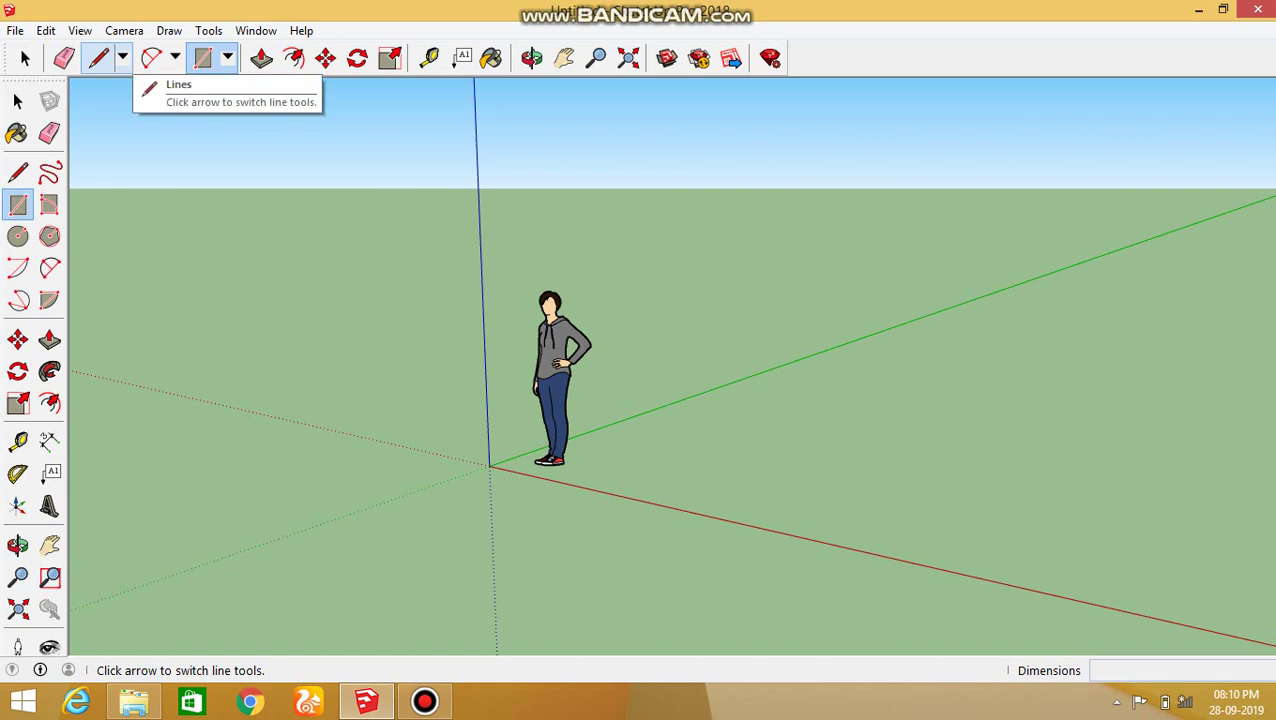
{"action": "left_click", "coordinate": [228, 58]}
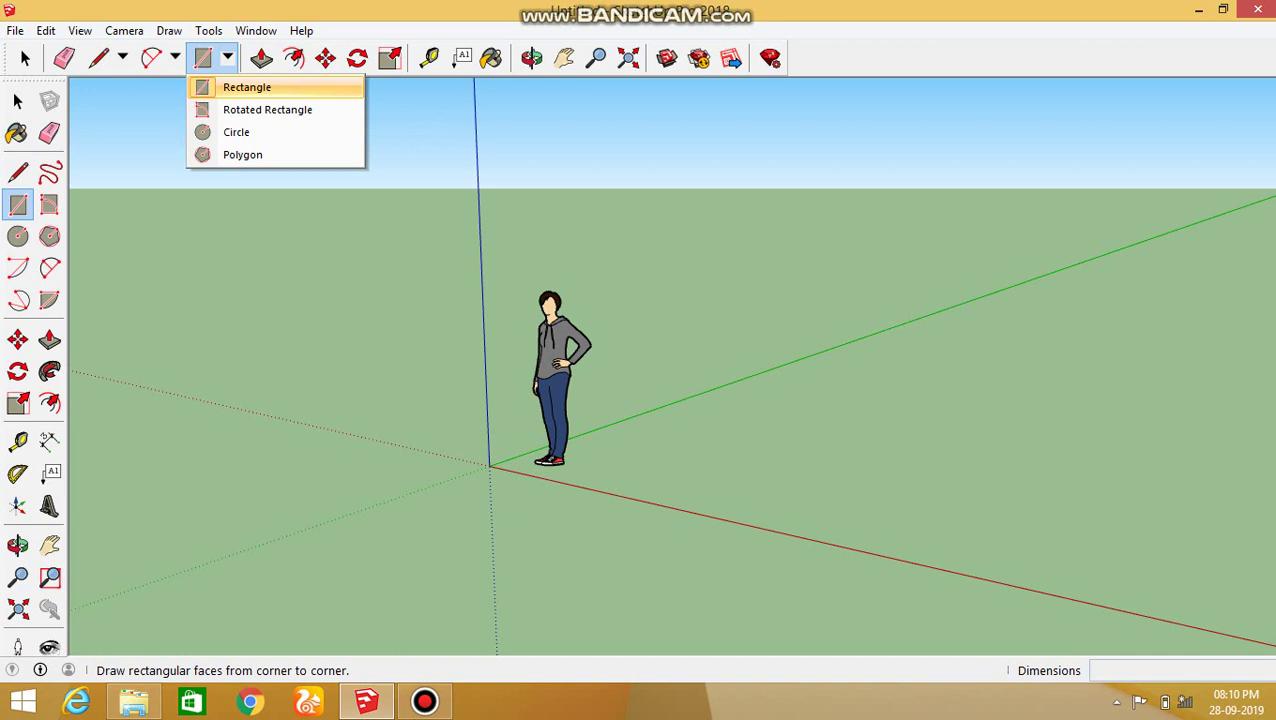
{"action": "left_click", "coordinate": [247, 87]}
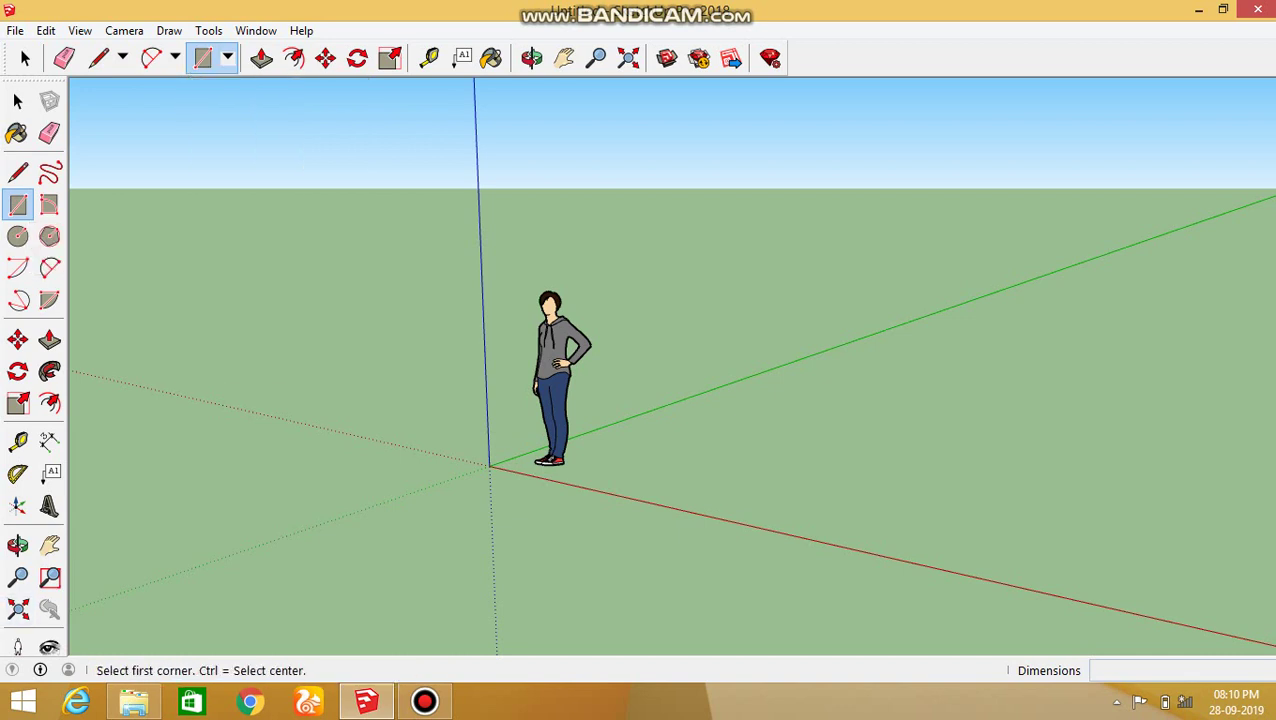
- Hide the Large Tool Set toolbar and show it again
{"action": "left_click", "coordinate": [46, 30]}
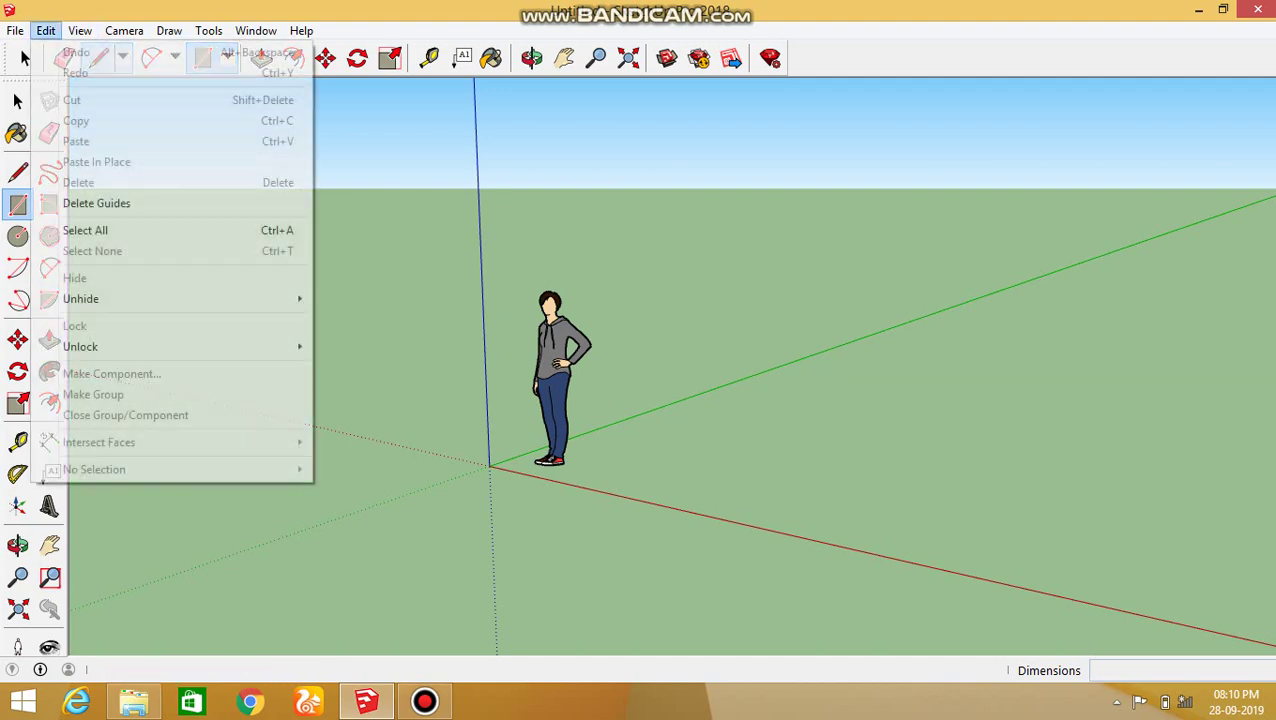
{"action": "mouse_move", "coordinate": [80, 30]}
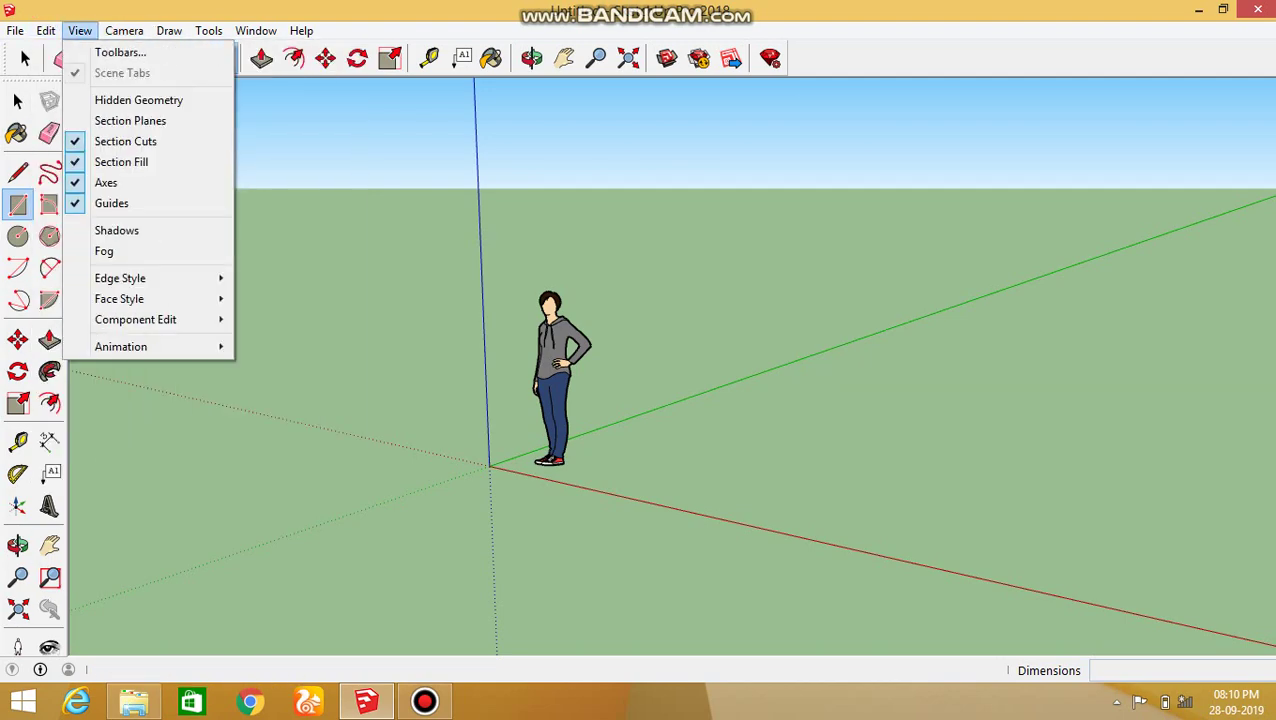
{"action": "left_click", "coordinate": [120, 52]}
{"action": "left_click", "coordinate": [473, 381]}
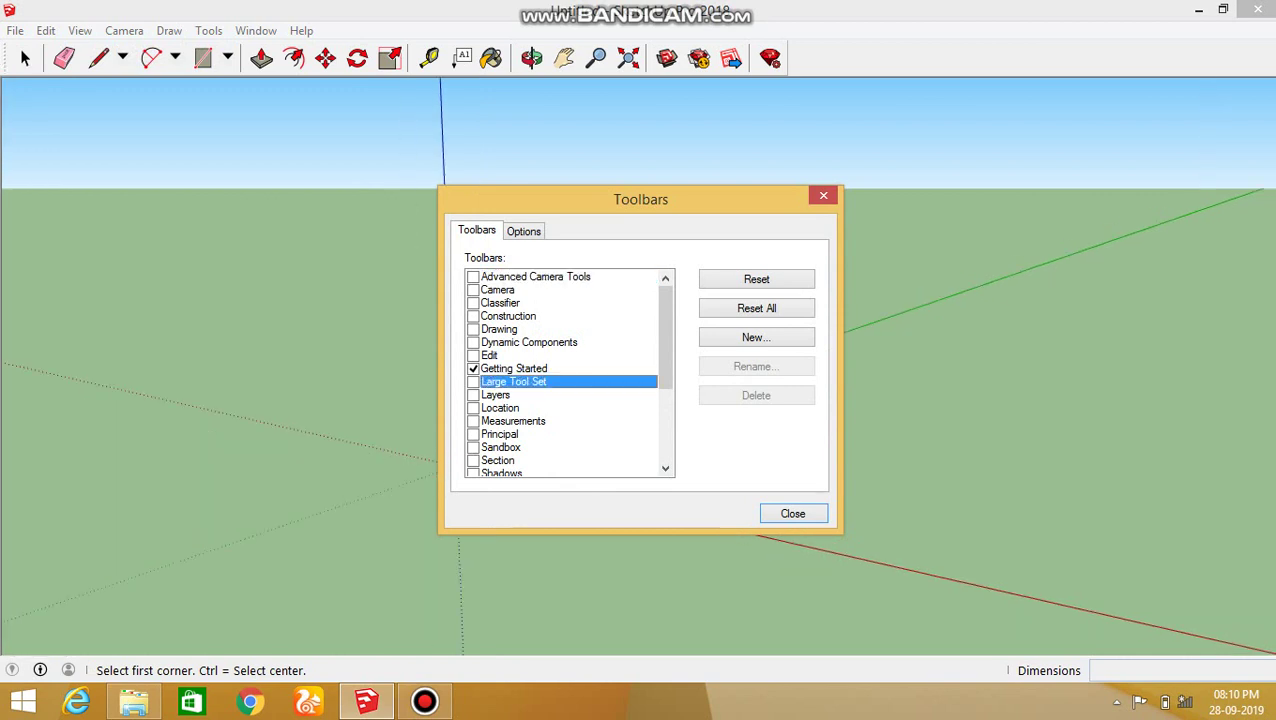
{"action": "key", "text": "space"}
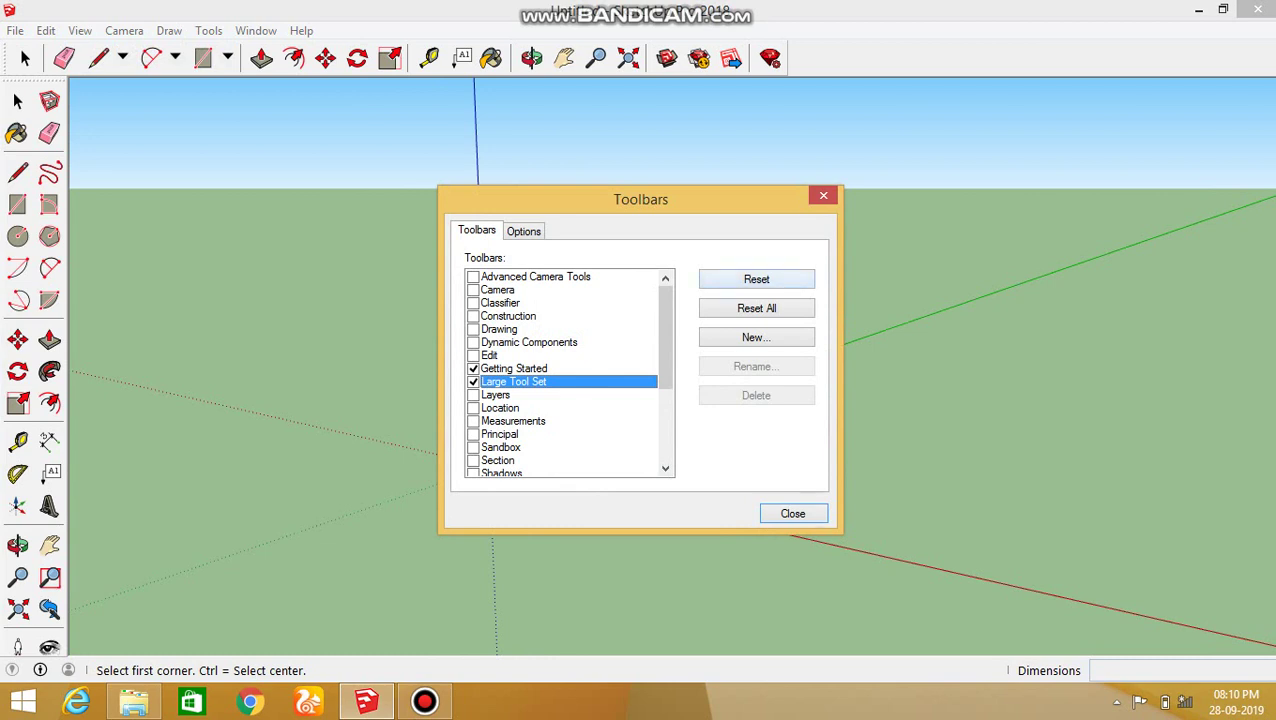
{"action": "key", "text": "Escape"}
- Draw a rectangle on the ground around the origin and the figure, entering the dimensions 10',10'
{"action": "left_click", "coordinate": [203, 57]}
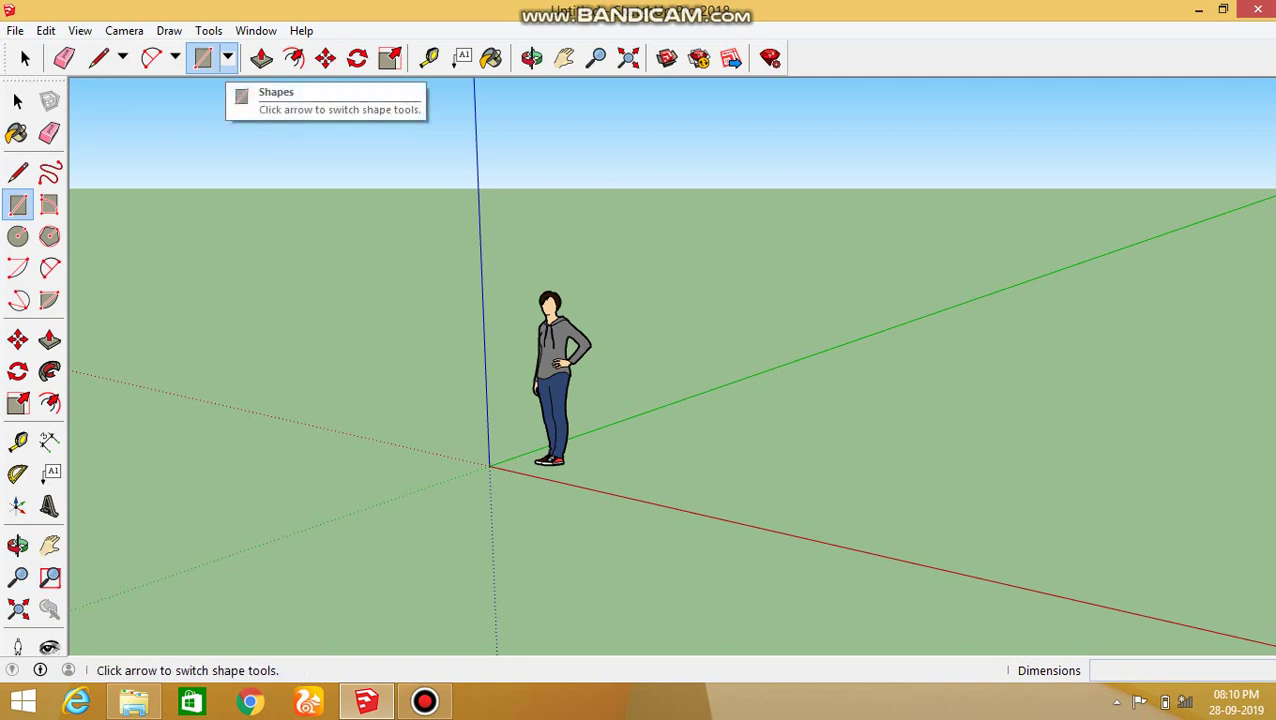
{"action": "left_click", "coordinate": [228, 57]}
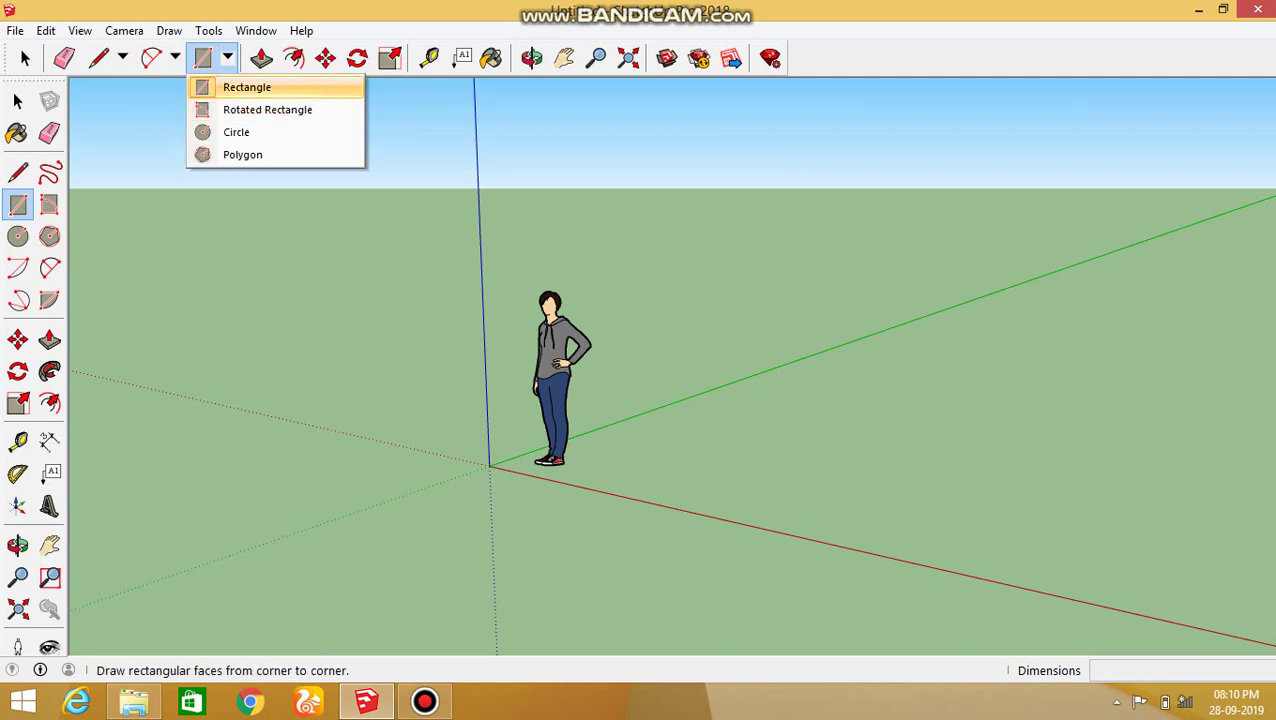
{"action": "left_click", "coordinate": [240, 87]}
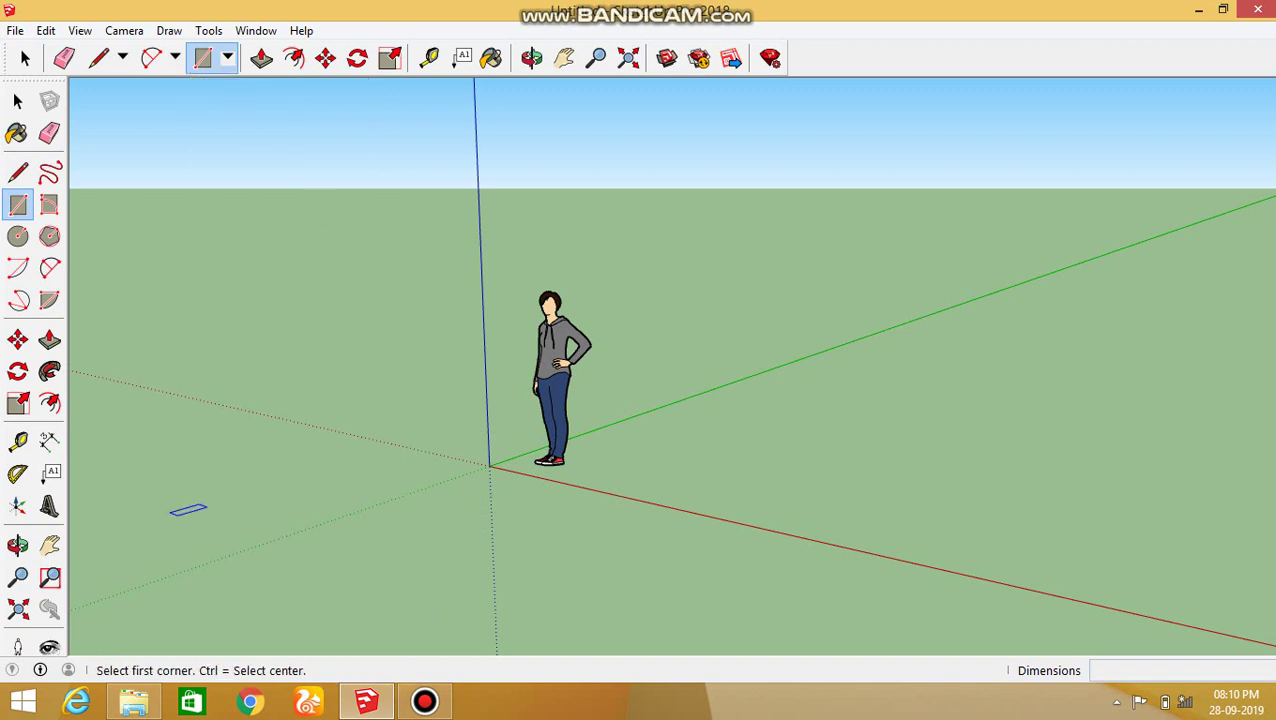
{"action": "left_click", "coordinate": [192, 493]}
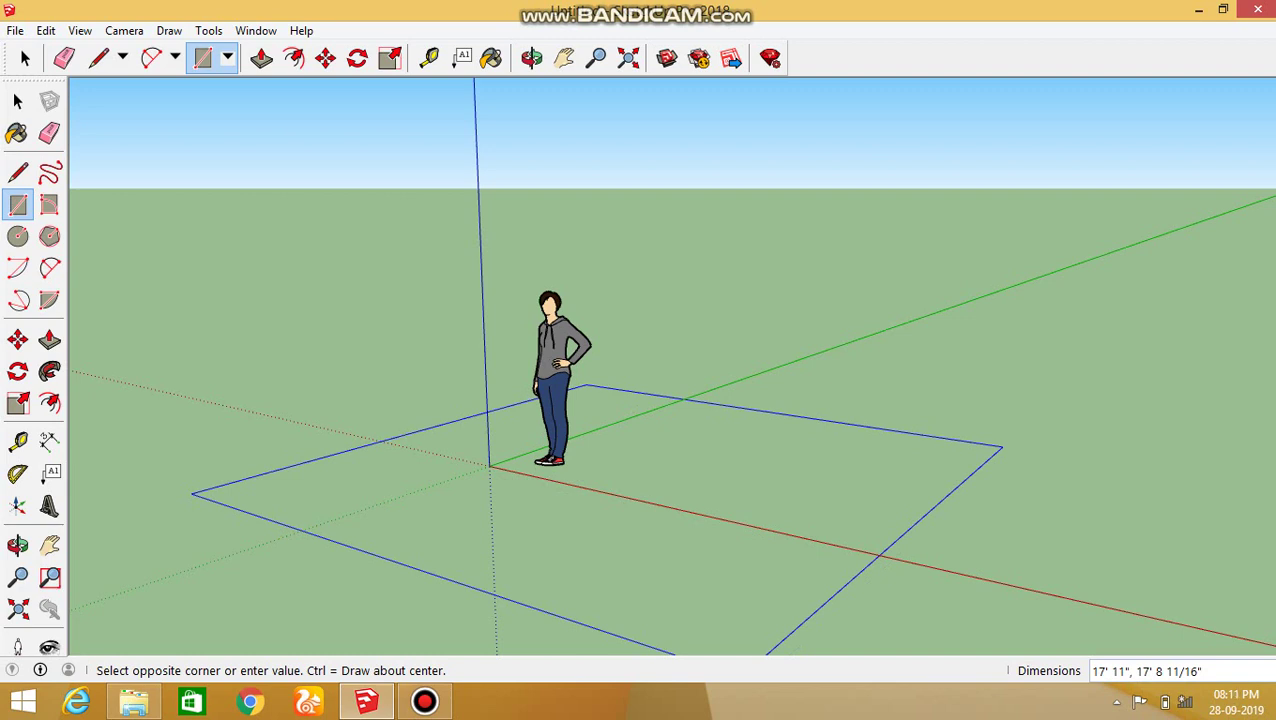
{"action": "type", "text": "10',10"}
{"action": "key", "text": "Return"}
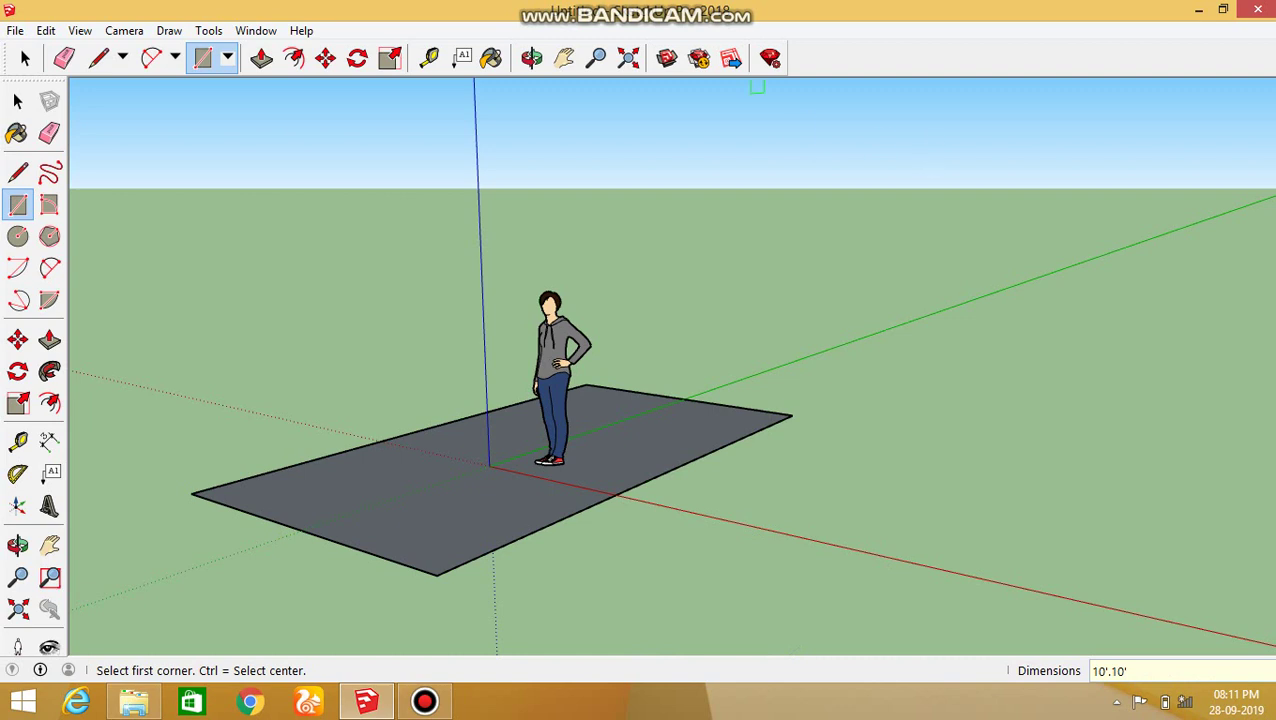
- Draw a separate 20' by 10' rectangle on the ground, beyond the first one in the positive red axis direction
{"action": "middle_click_drag", "start_coordinate": [470, 556], "coordinate": [560, 445]}
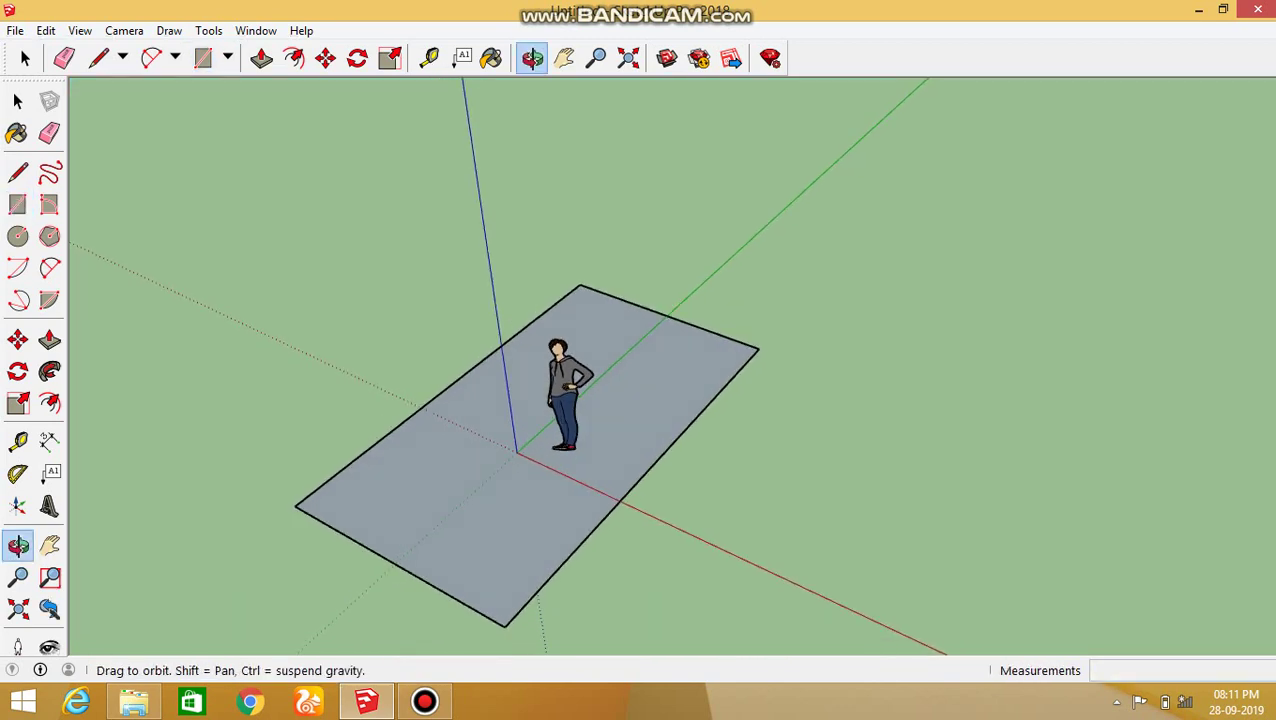
{"action": "middle_click_drag", "start_coordinate": [640, 432], "coordinate": [608, 550]}
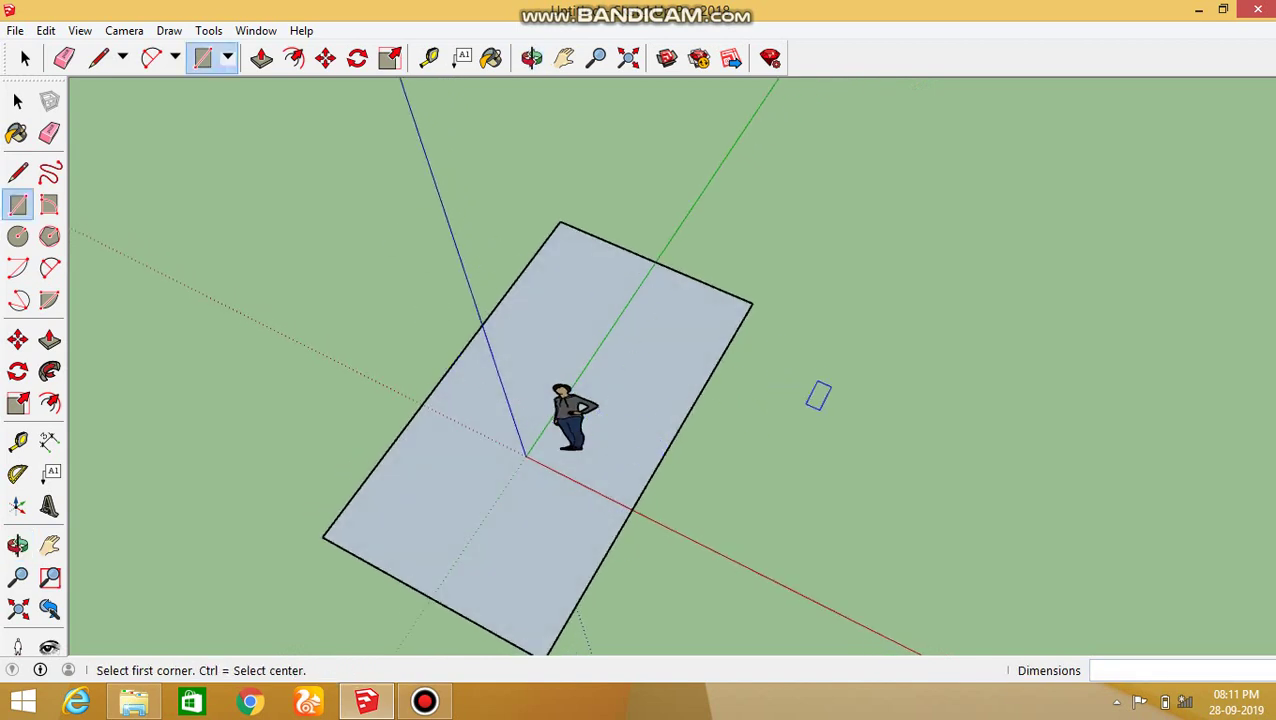
{"action": "left_click", "coordinate": [228, 58]}
{"action": "left_click", "coordinate": [251, 85]}
{"action": "left_click", "coordinate": [856, 262]}
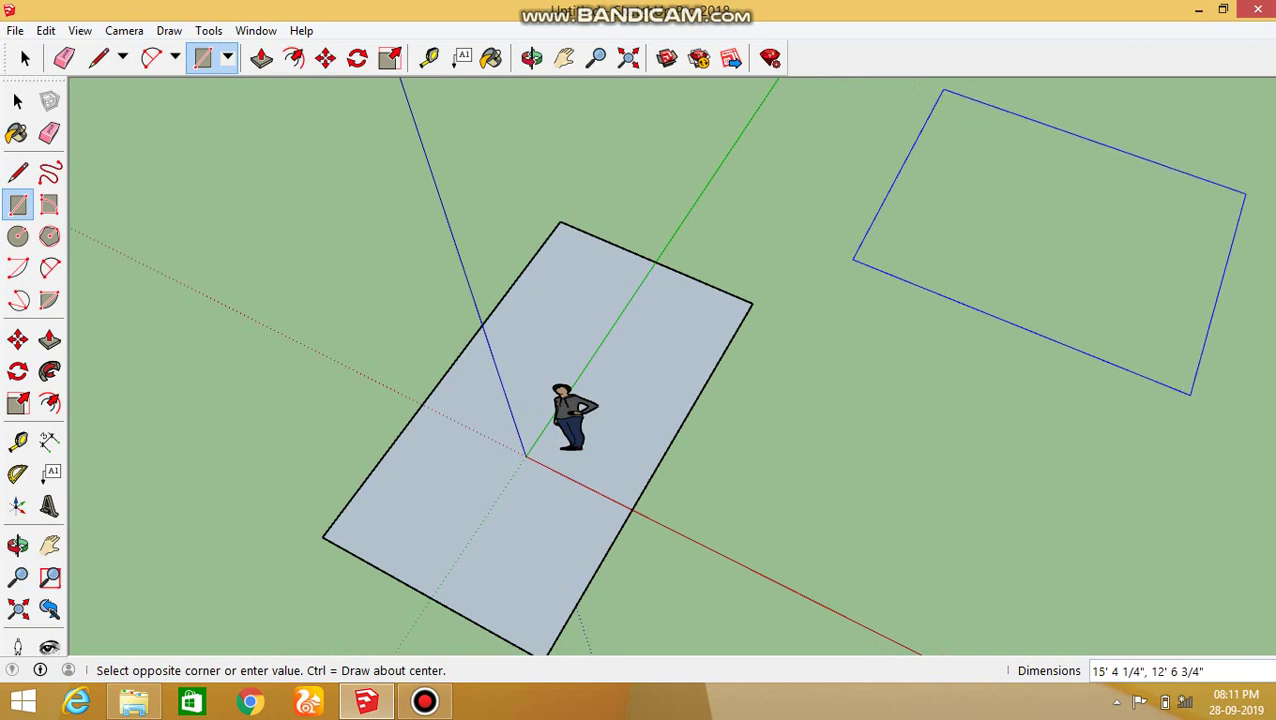
{"action": "type", "text": "2"}
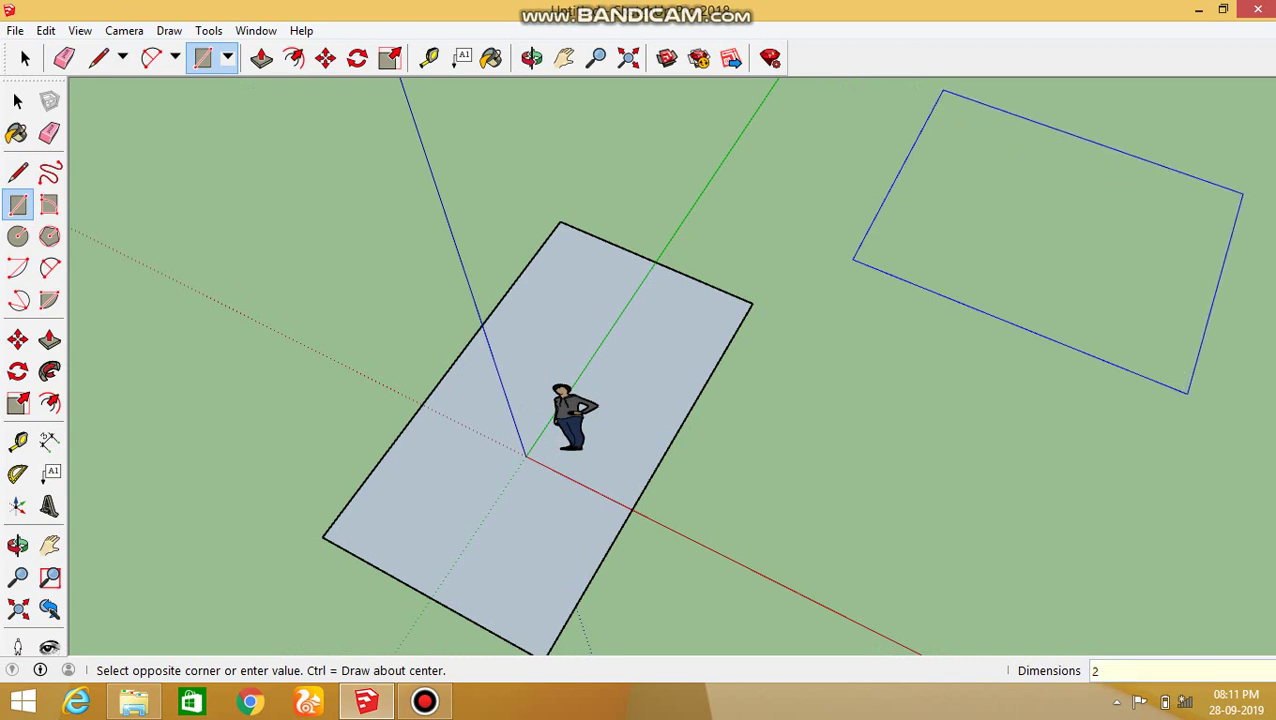
{"action": "type", "text": "0',10'"}
{"action": "key", "text": "Return"}
- Examine both rectangles from above and from underneath to compare the front and back sides of their faces
{"action": "scroll", "coordinate": [954, 275], "scroll_direction": "down", "scroll_amount": 3}
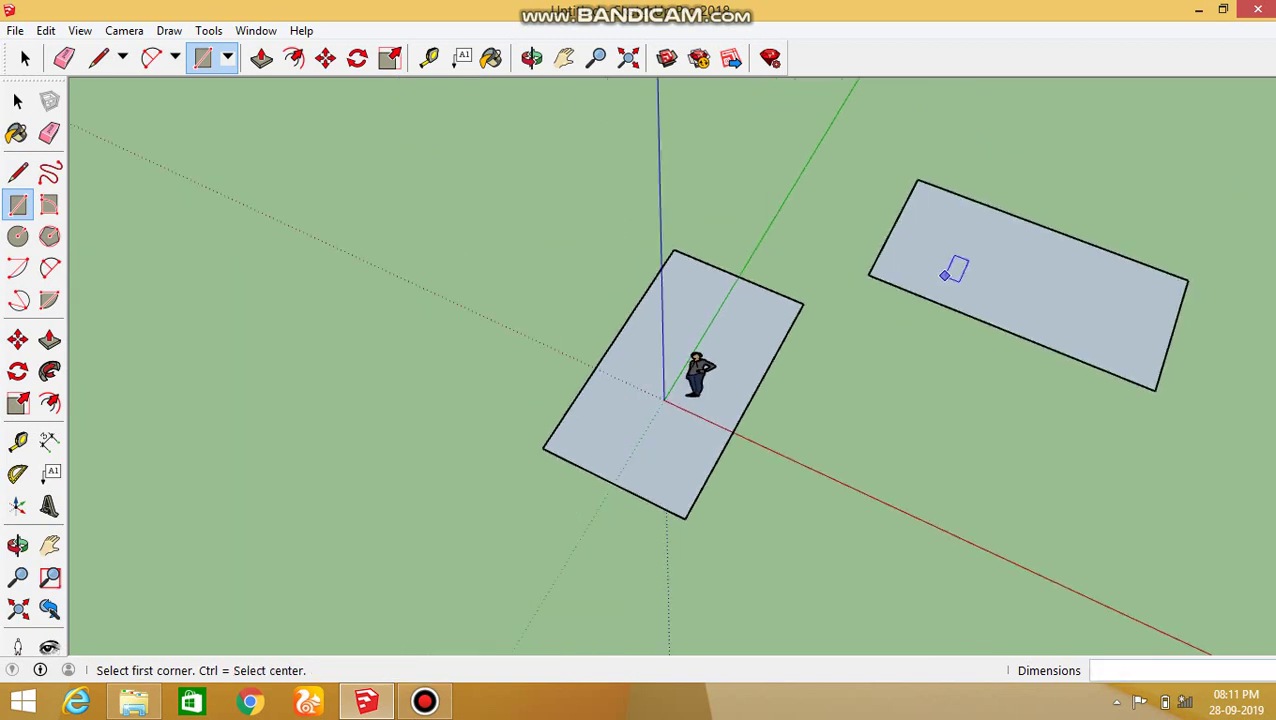
{"action": "scroll", "coordinate": [1067, 300], "scroll_direction": "up", "scroll_amount": 1}
{"action": "scroll", "coordinate": [1067, 293], "scroll_direction": "up", "scroll_amount": 1}
{"action": "middle_click_drag", "start_coordinate": [993, 313], "coordinate": [826, 248]}
{"action": "scroll", "coordinate": [510, 347], "scroll_direction": "up", "scroll_amount": 2}
{"action": "middle_click_drag", "start_coordinate": [621, 342], "coordinate": [640, 300]}
{"action": "scroll", "coordinate": [600, 427], "scroll_direction": "up", "scroll_amount": 2}
{"action": "scroll", "coordinate": [600, 427], "scroll_direction": "up", "scroll_amount": 2}
{"action": "scroll", "coordinate": [627, 419], "scroll_direction": "down", "scroll_amount": 2}
{"action": "scroll", "coordinate": [636, 260], "scroll_direction": "up", "scroll_amount": 2}
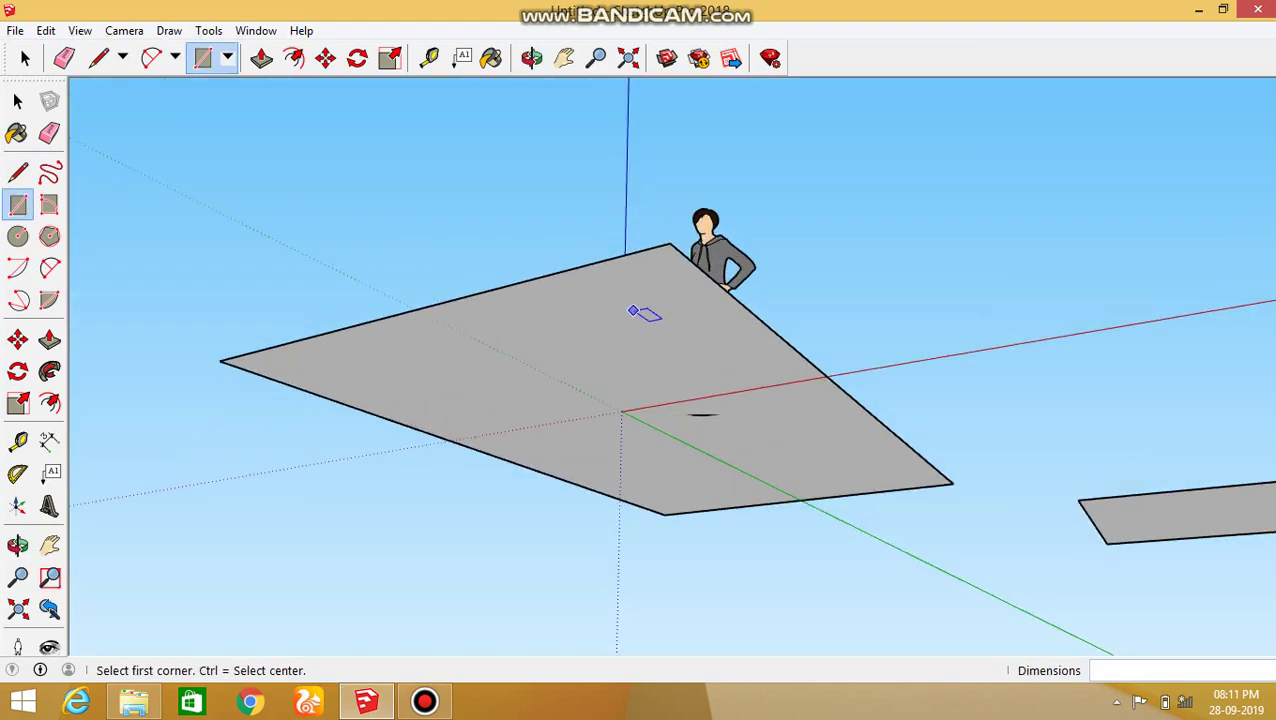
{"action": "scroll", "coordinate": [646, 319], "scroll_direction": "up", "scroll_amount": 3}
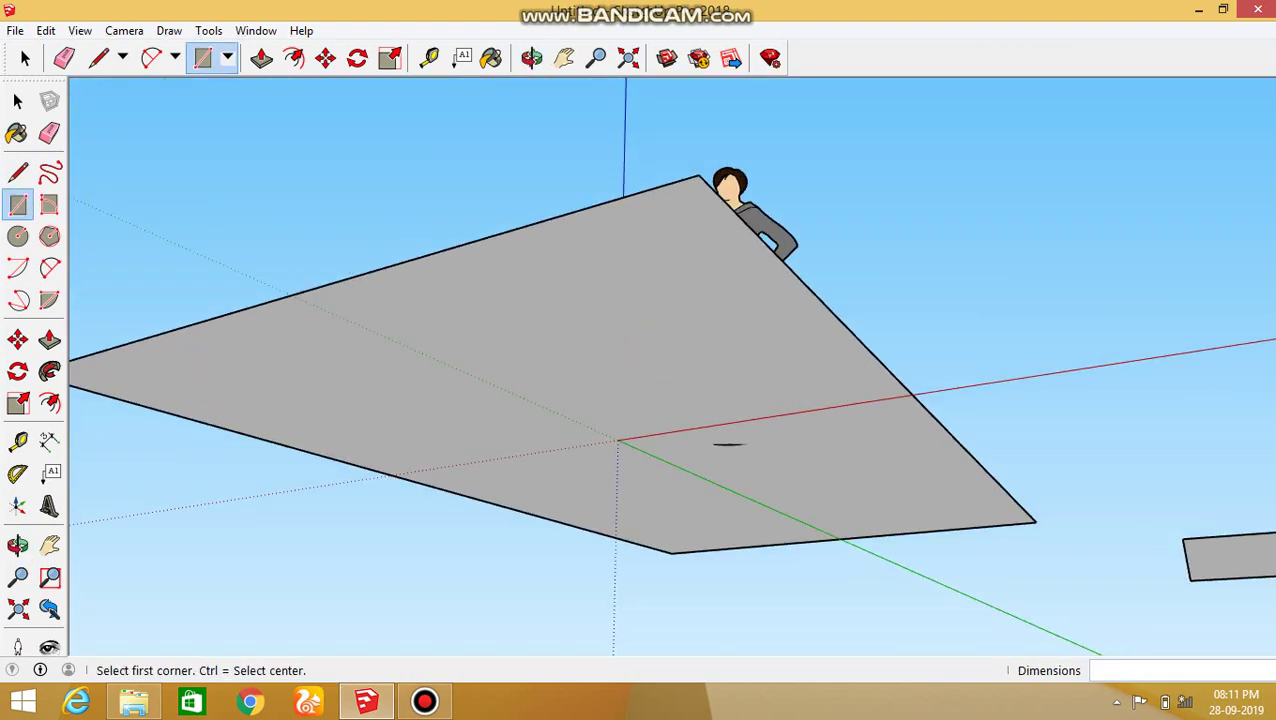
- Reverse the face of the rectangle beneath the figure, viewed from above
{"action": "left_click", "coordinate": [531, 57]}
{"action": "left_click_drag", "start_coordinate": [728, 444], "coordinate": [722, 622]}
{"action": "left_click", "coordinate": [25, 57]}
{"action": "left_click", "coordinate": [472, 420]}
{"action": "right_click", "coordinate": [470, 418]}
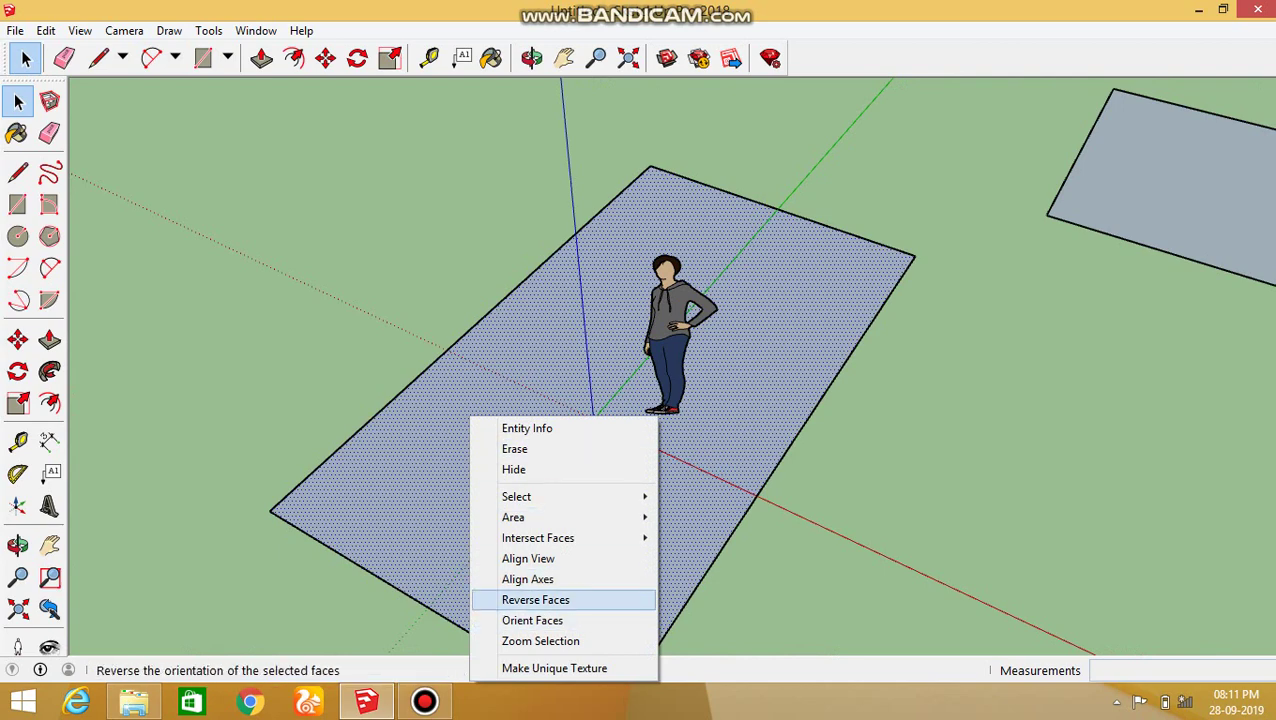
{"action": "left_click", "coordinate": [535, 599]}
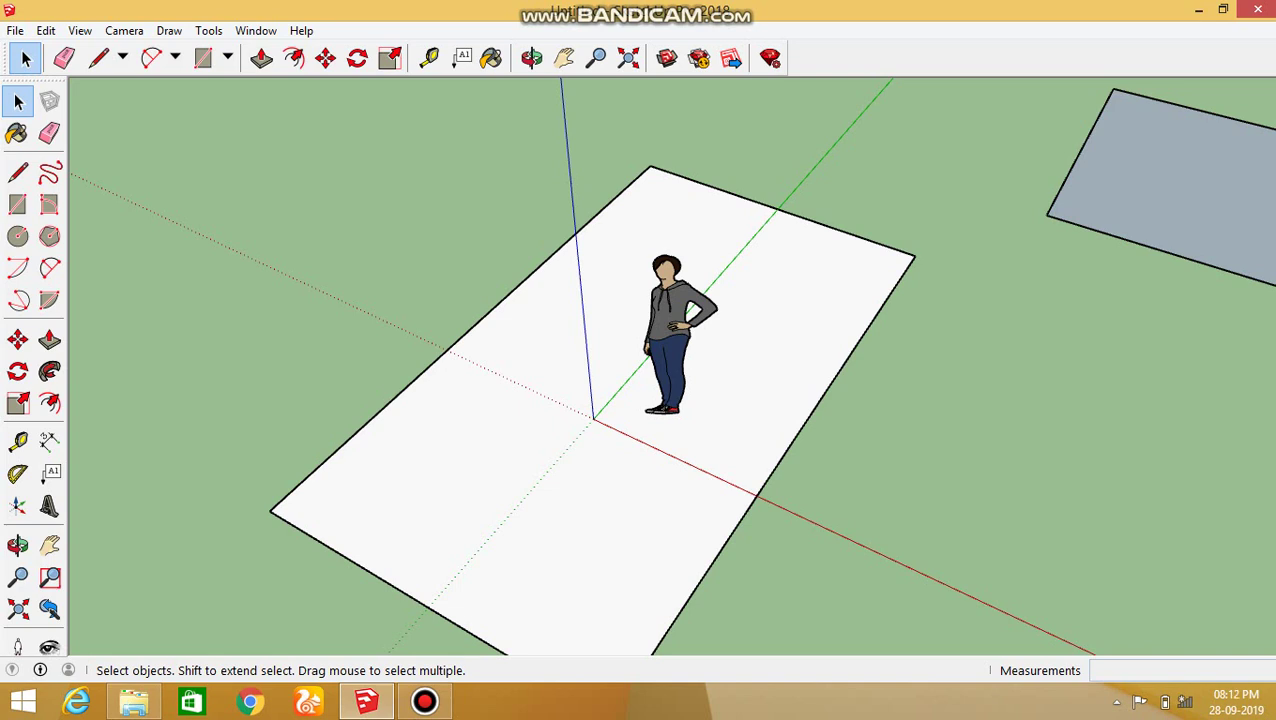
- Reverse the face of the separate 20' by 10' rectangle
{"action": "right_click", "coordinate": [1093, 191]}
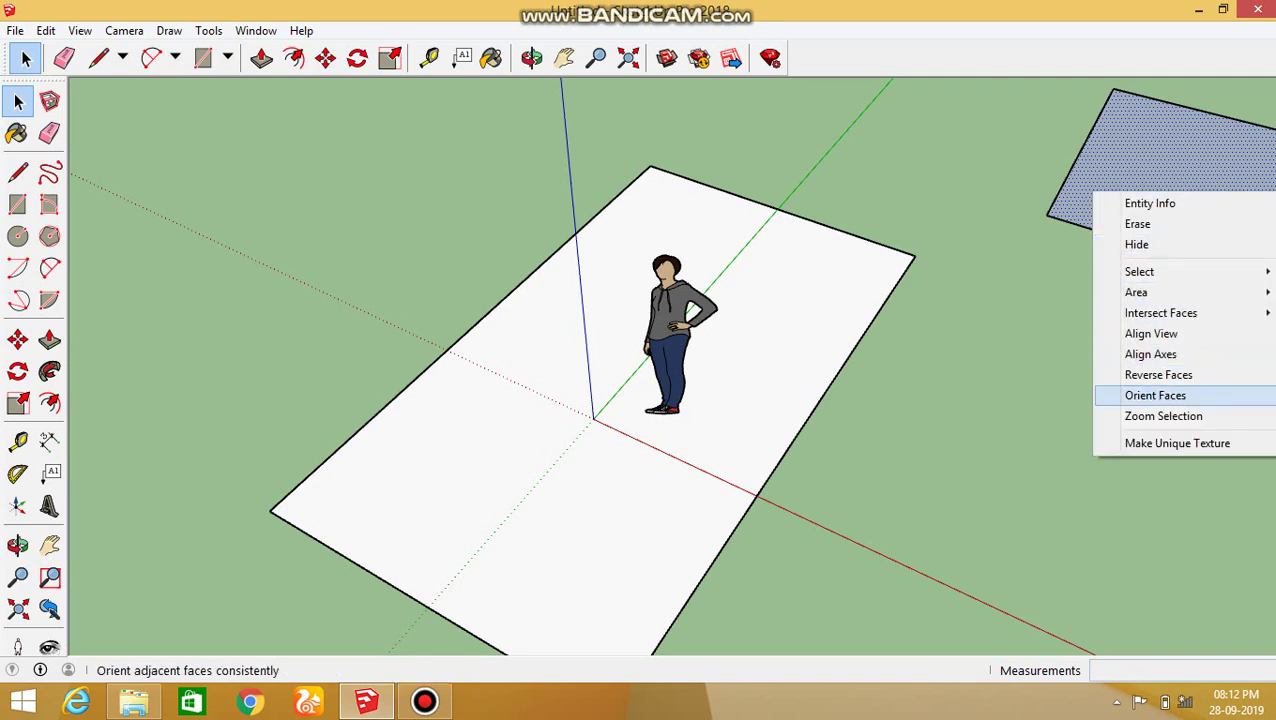
{"action": "left_click", "coordinate": [1093, 142]}
{"action": "right_click", "coordinate": [1093, 142]}
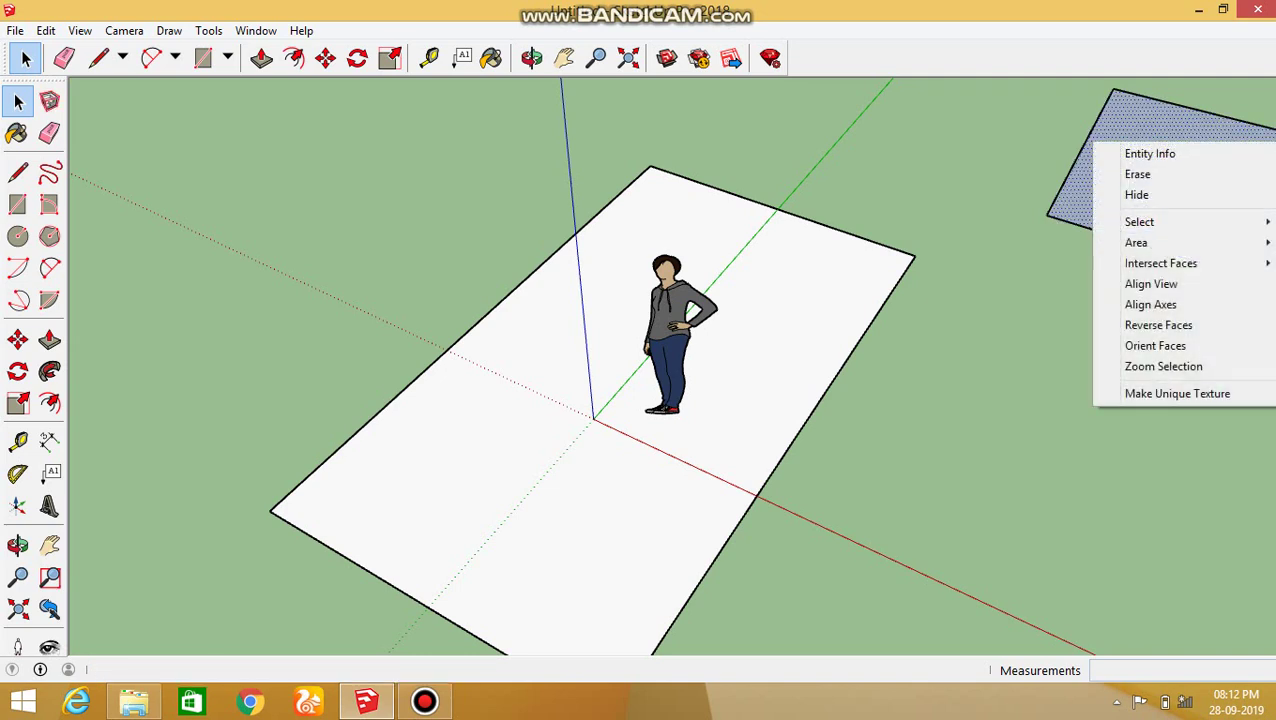
{"action": "left_click", "coordinate": [1158, 325]}
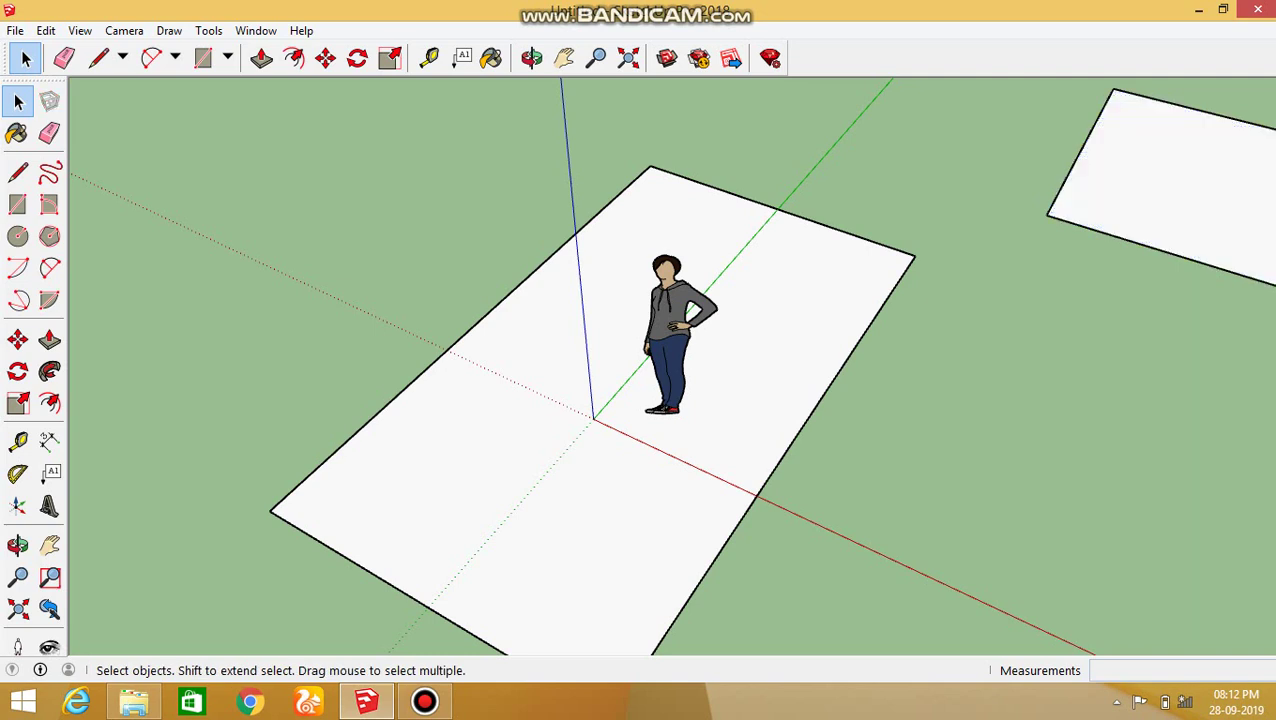
- Draw two freehand rectangles on the negative red axis side of the figure, the first about 16' 2" by 13' 3"
{"action": "scroll", "coordinate": [777, 433], "scroll_direction": "down", "scroll_amount": 3}
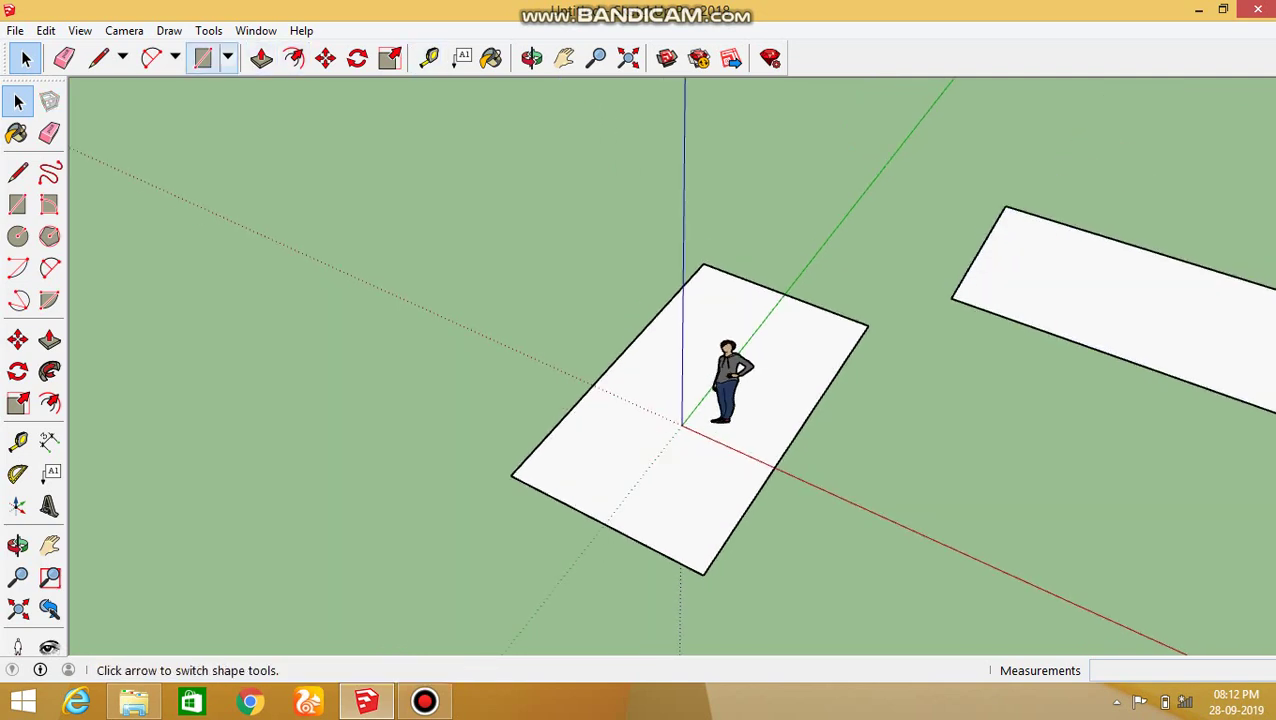
{"action": "left_click", "coordinate": [228, 58]}
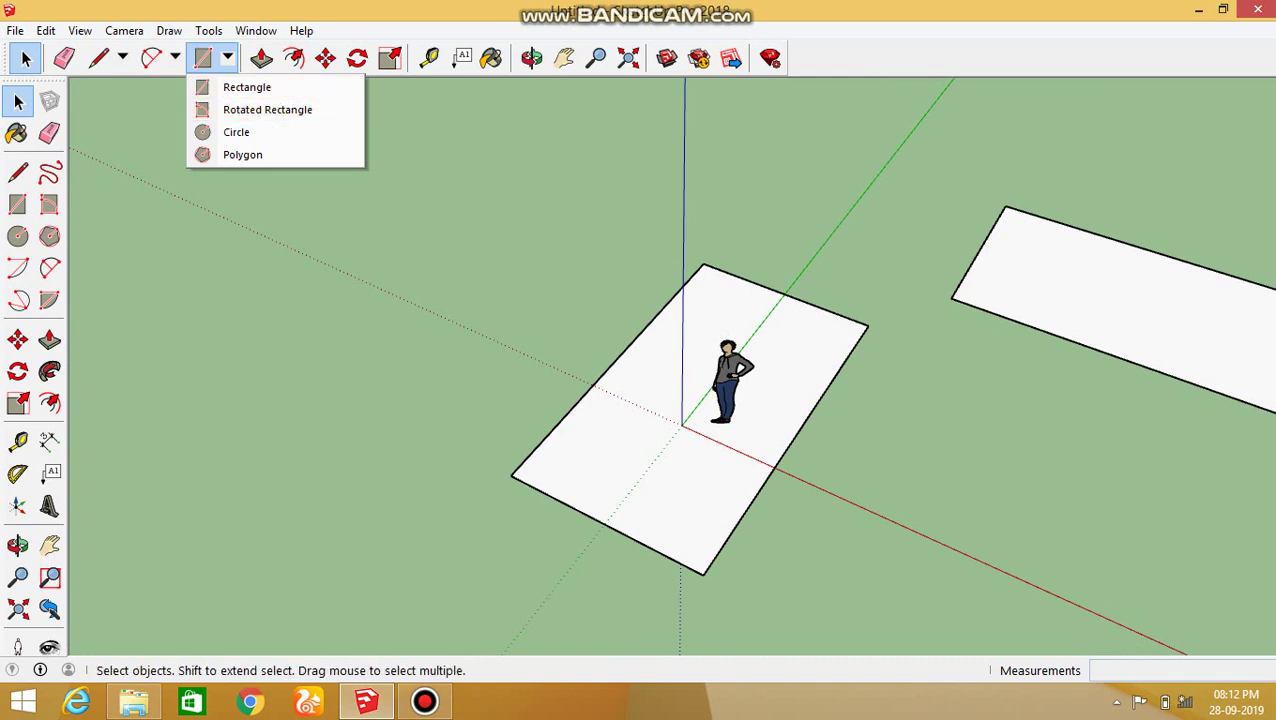
{"action": "left_click", "coordinate": [247, 87]}
{"action": "left_click", "coordinate": [273, 204]}
{"action": "left_click", "coordinate": [624, 175]}
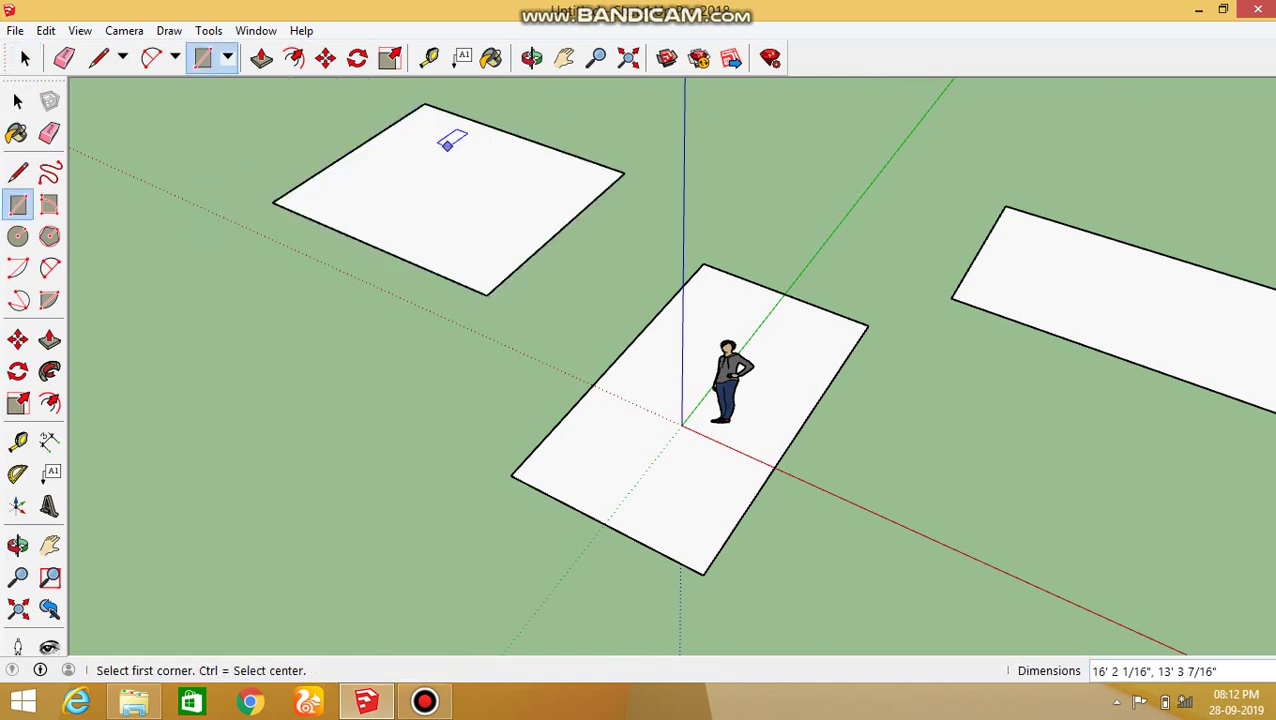
{"action": "left_click", "coordinate": [168, 320]}
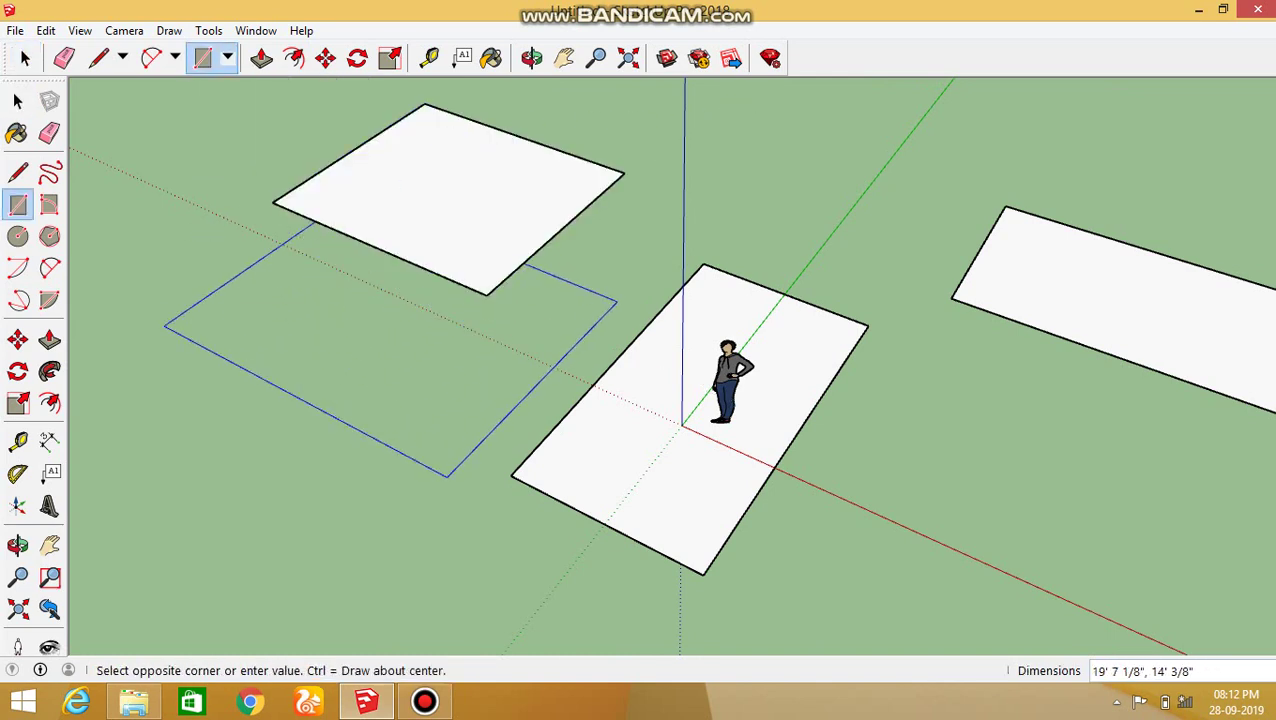
{"action": "left_click", "coordinate": [678, 244]}
- Draw a long, narrow 5' by 50' rectangle beside the two freehand rectangles
{"action": "scroll", "coordinate": [731, 546], "scroll_direction": "down", "scroll_amount": 2}
{"action": "scroll", "coordinate": [731, 546], "scroll_direction": "down", "scroll_amount": 2}
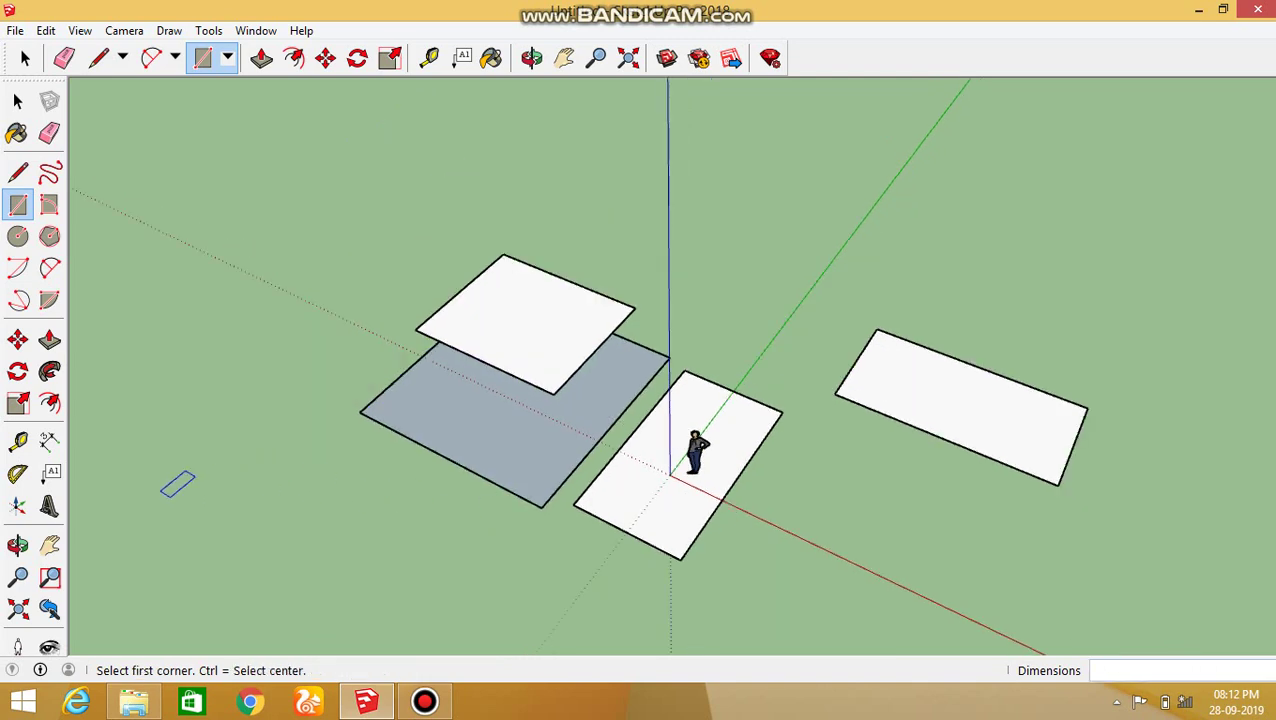
{"action": "left_click", "coordinate": [161, 492]}
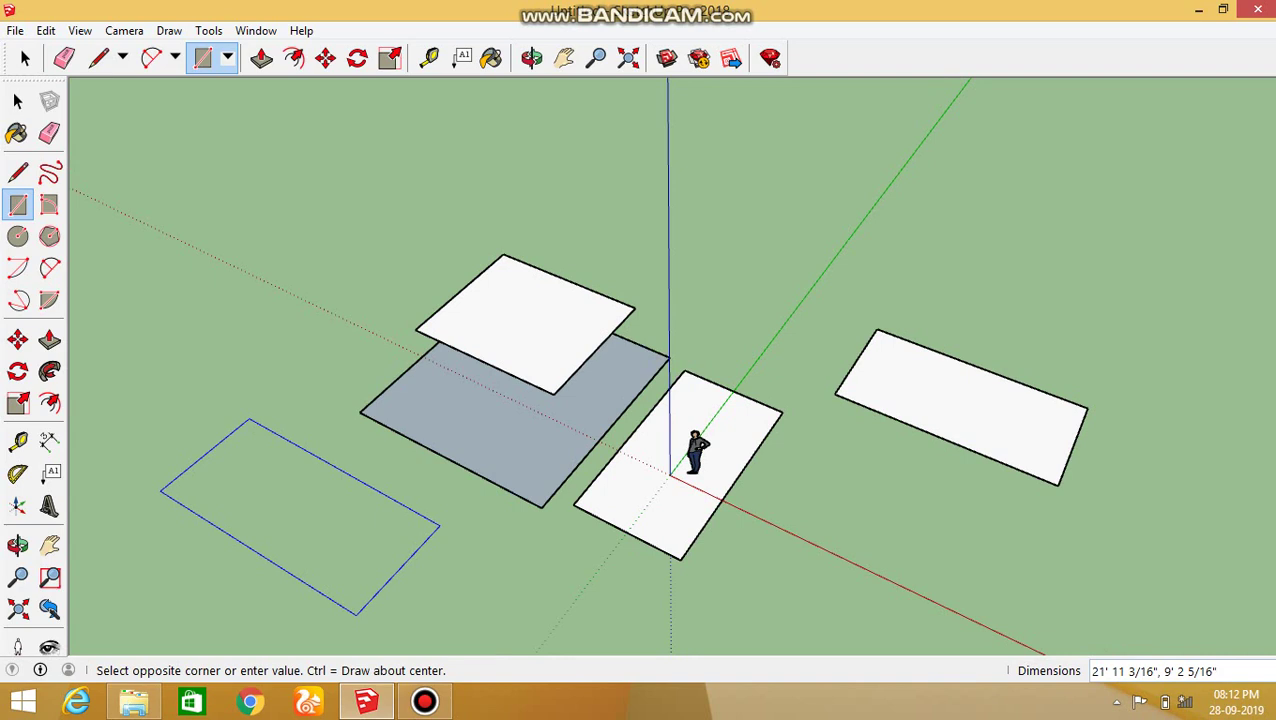
{"action": "type", "text": "5"}
{"action": "type", "text": "'"}
{"action": "key", "text": "Return"}
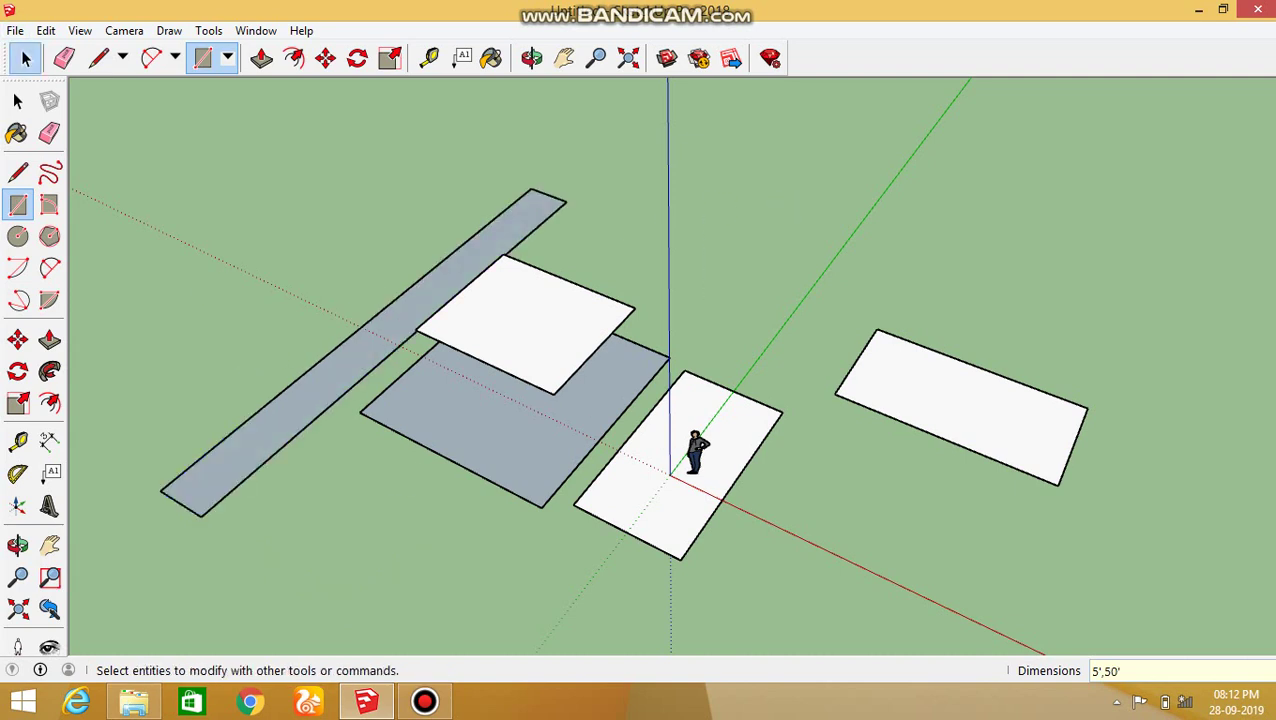
- Delete the figure and the rectangles around the origin using a crossing selection over them
{"action": "left_click", "coordinate": [25, 58]}
{"action": "scroll", "coordinate": [435, 510], "scroll_direction": "down", "scroll_amount": 2}
{"action": "scroll", "coordinate": [435, 510], "scroll_direction": "up", "scroll_amount": 6}
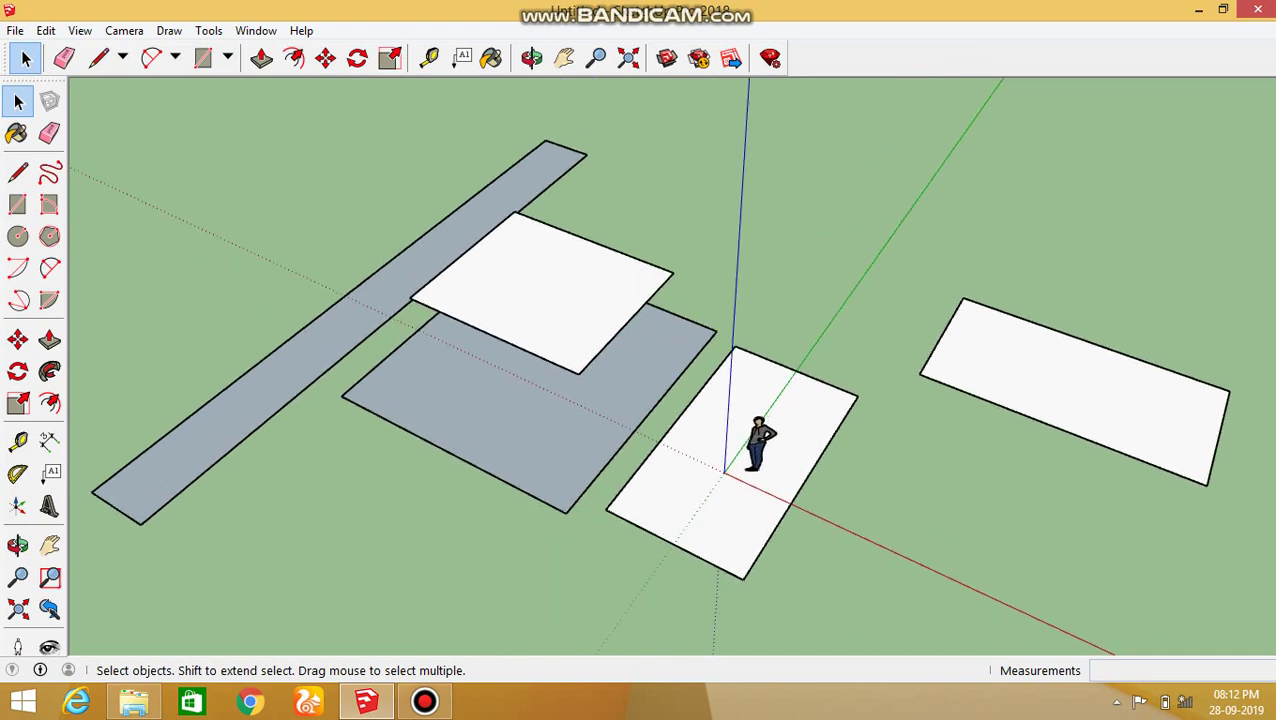
{"action": "scroll", "coordinate": [640, 400], "scroll_direction": "down", "scroll_amount": 3}
{"action": "middle_click_drag", "start_coordinate": [640, 400], "coordinate": [665, 330]}
{"action": "scroll", "coordinate": [570, 430], "scroll_direction": "down", "scroll_amount": 1}
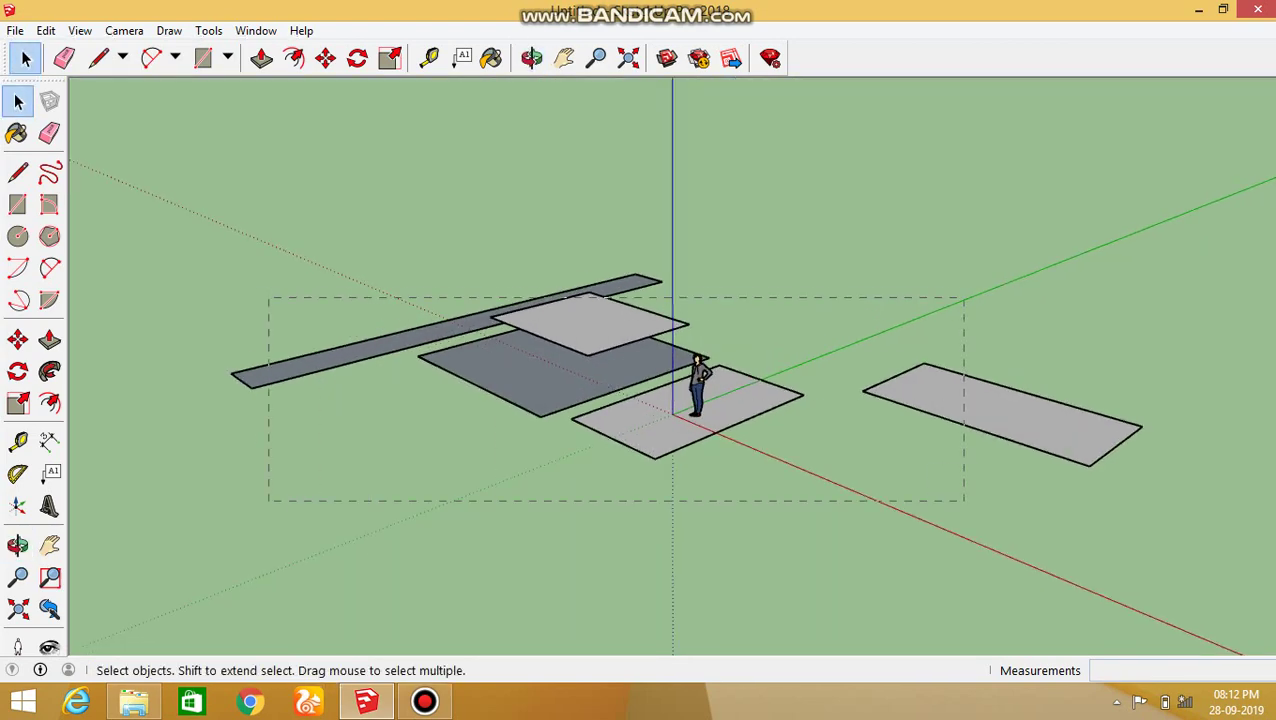
{"action": "left_click_drag", "start_coordinate": [271, 500], "coordinate": [271, 500]}
{"action": "key", "text": "Delete"}
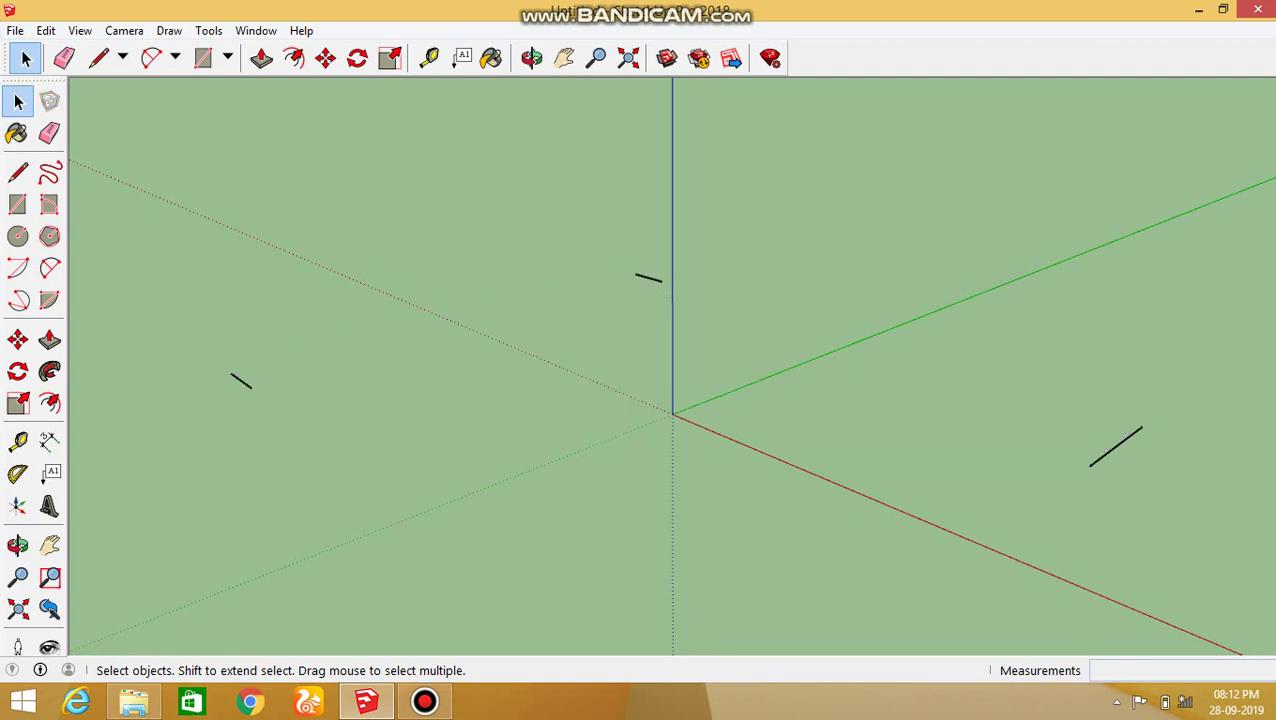
{"action": "left_click", "coordinate": [228, 58]}
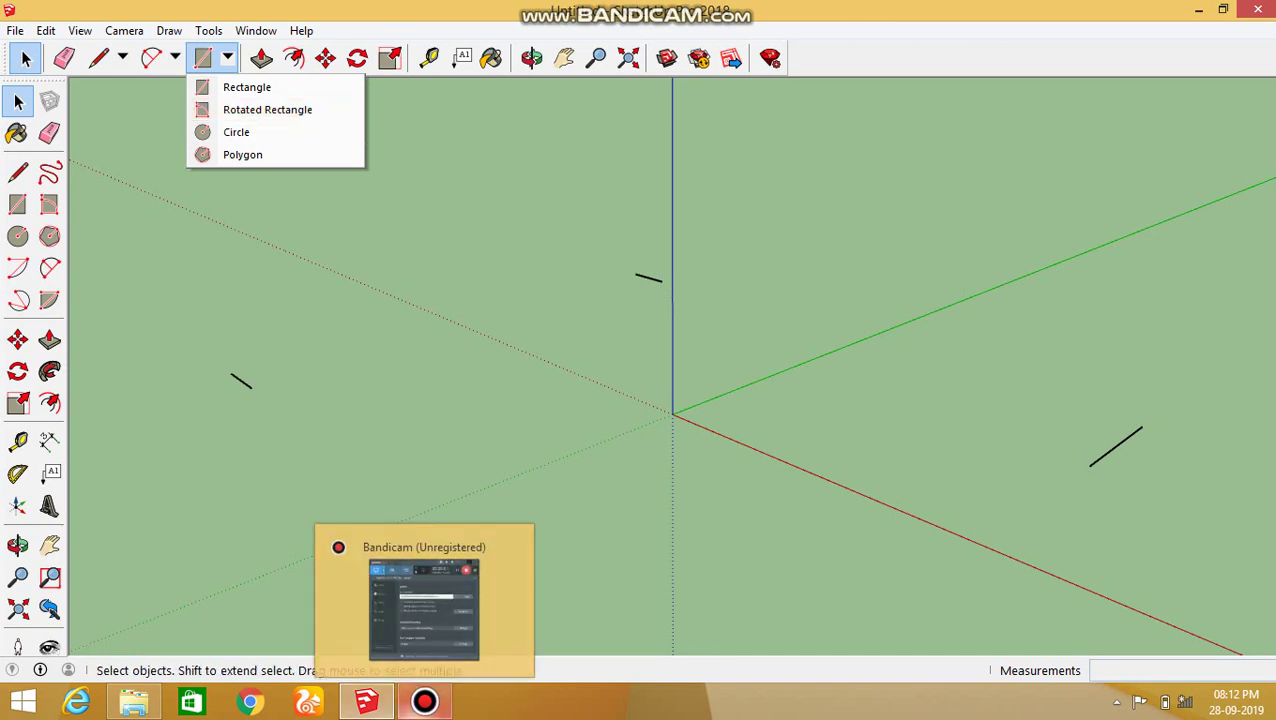
{"action": "left_click", "coordinate": [424, 701]}
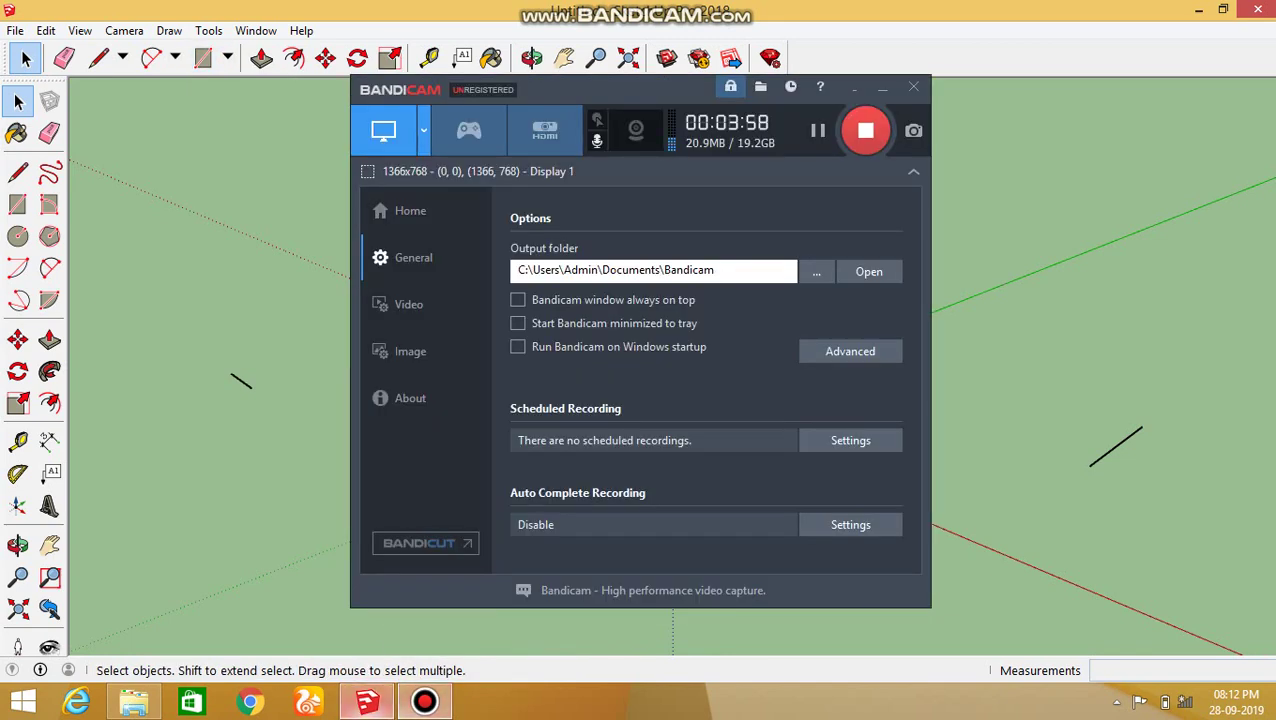
{"action": "left_click", "coordinate": [366, 701]}
- Draw a freehand rectangle about 33' 7" by 26' 11" on the ground around the origin
{"action": "left_click", "coordinate": [227, 58]}
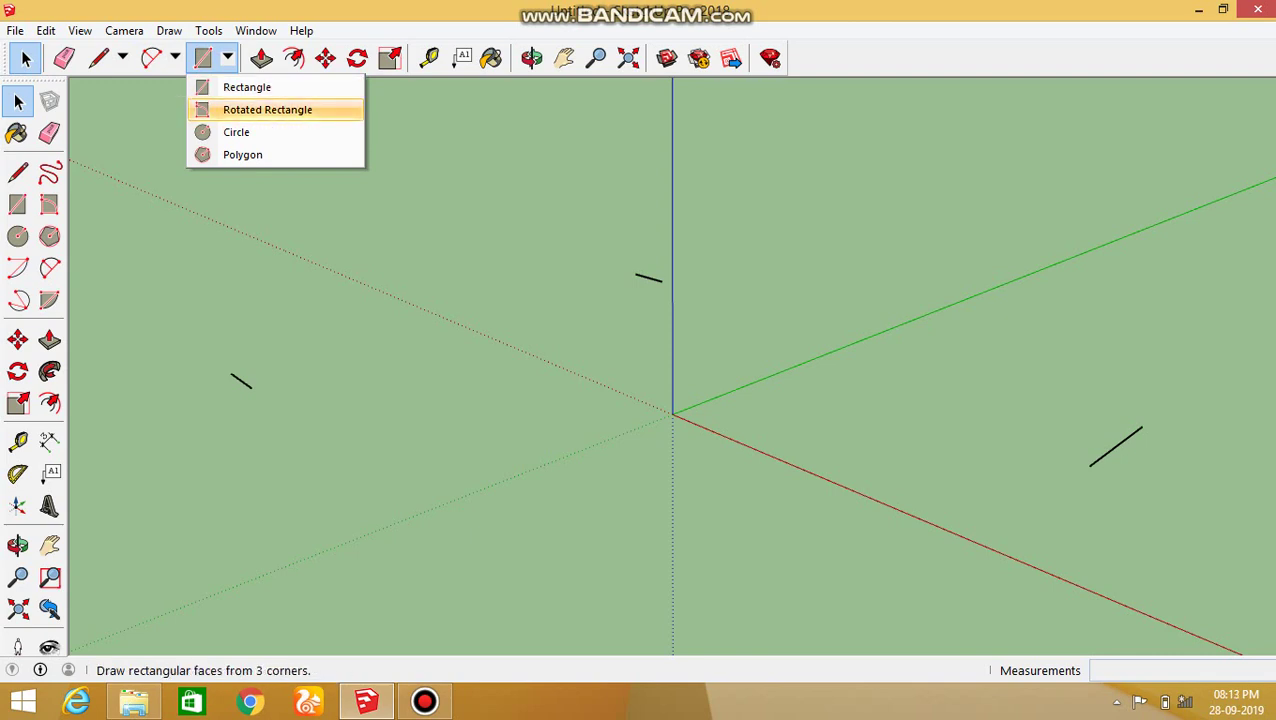
{"action": "left_click", "coordinate": [248, 88]}
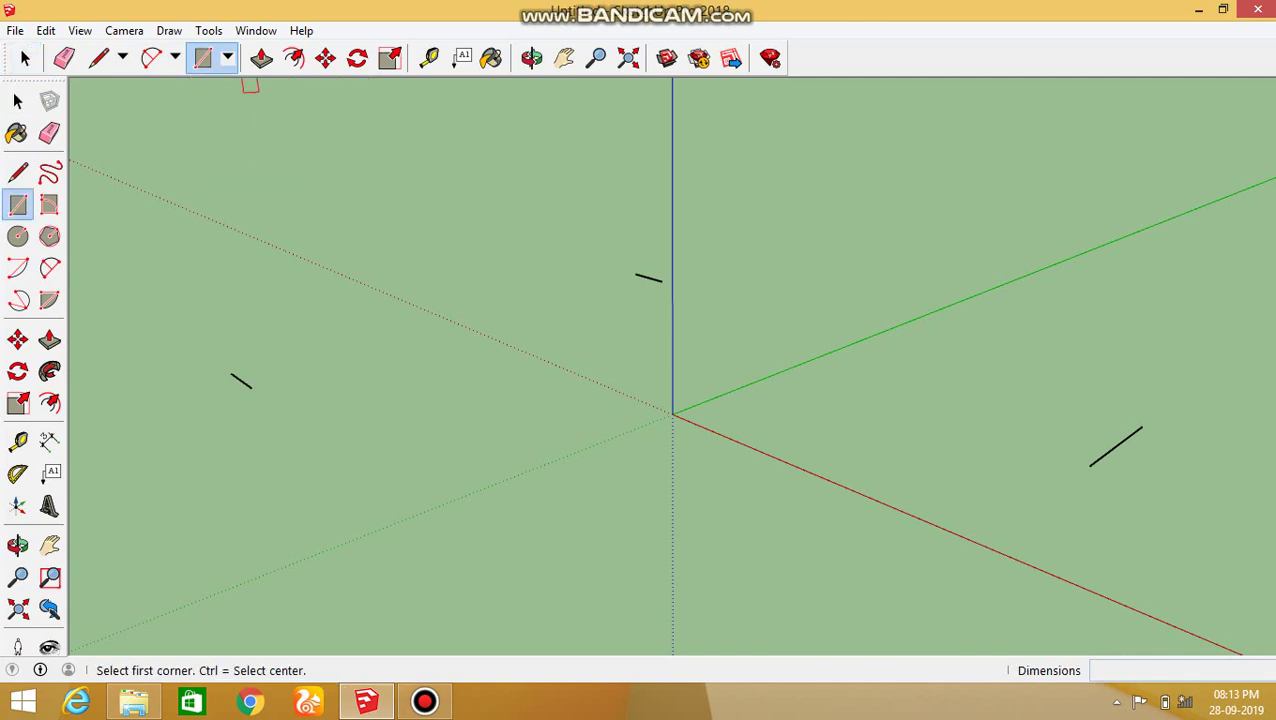
{"action": "left_click", "coordinate": [414, 371]}
{"action": "left_click", "coordinate": [884, 393]}
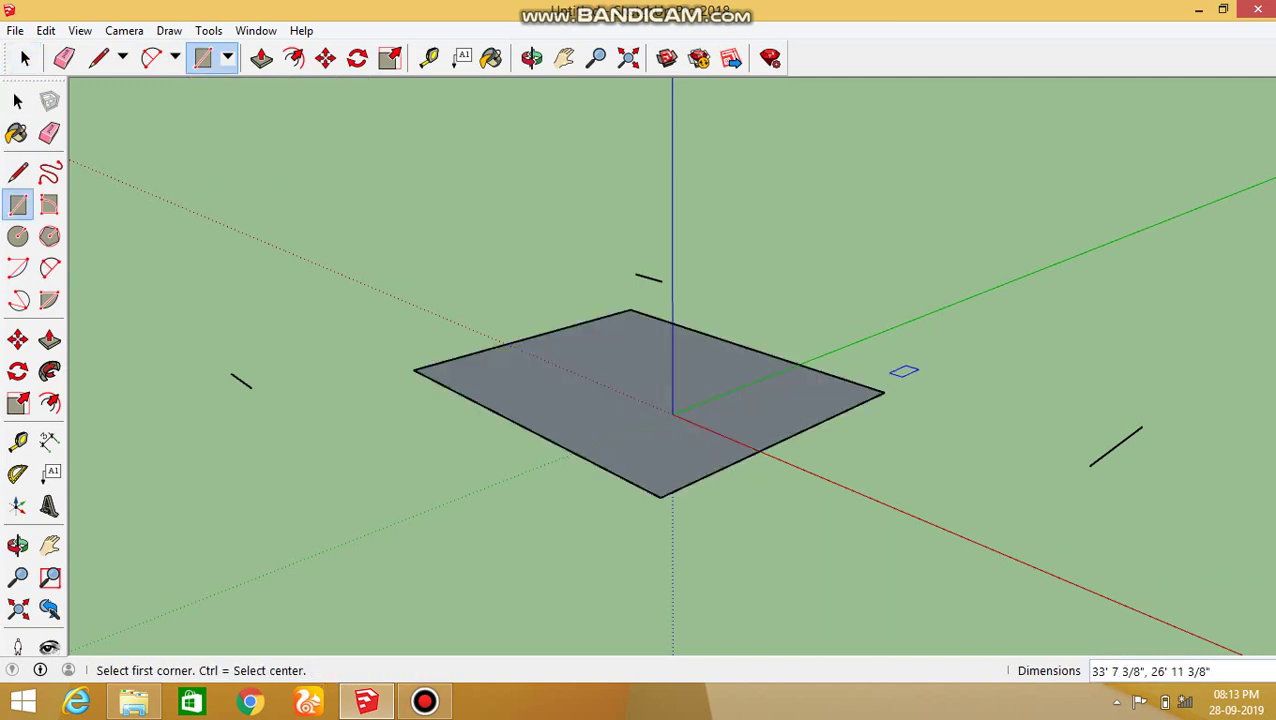
{"action": "left_click", "coordinate": [672, 413]}
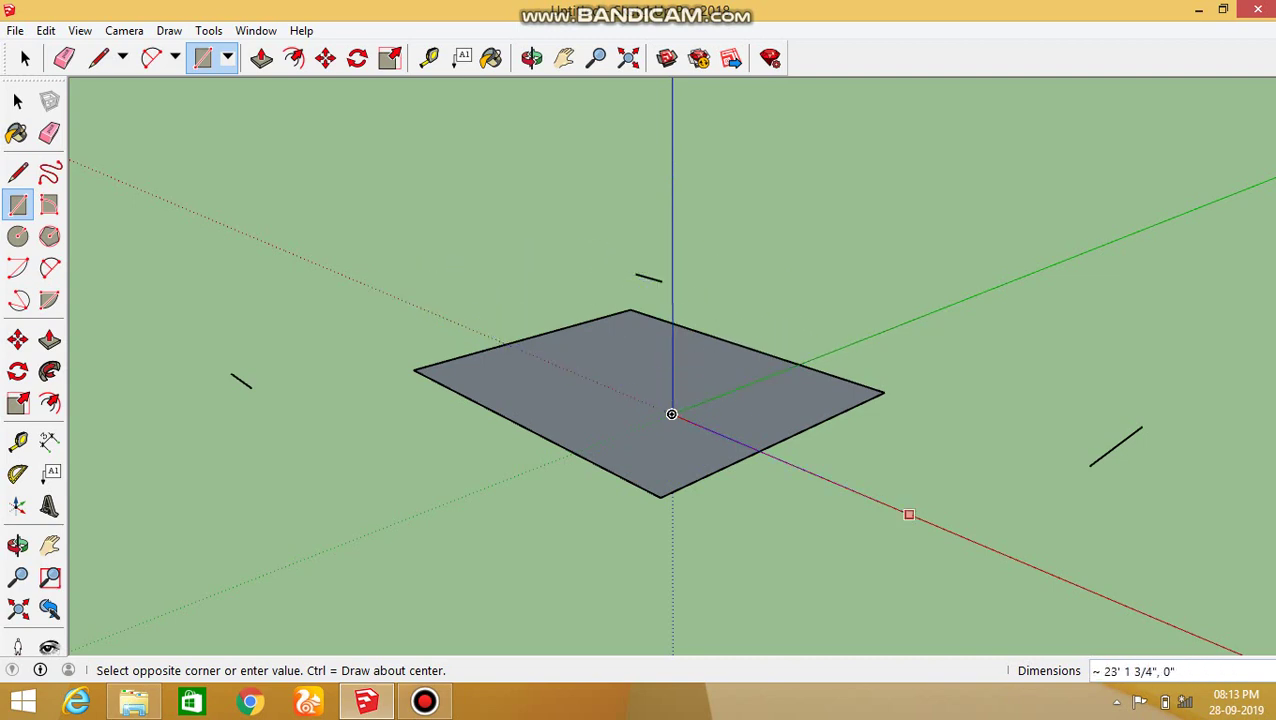
{"action": "key", "text": "space"}
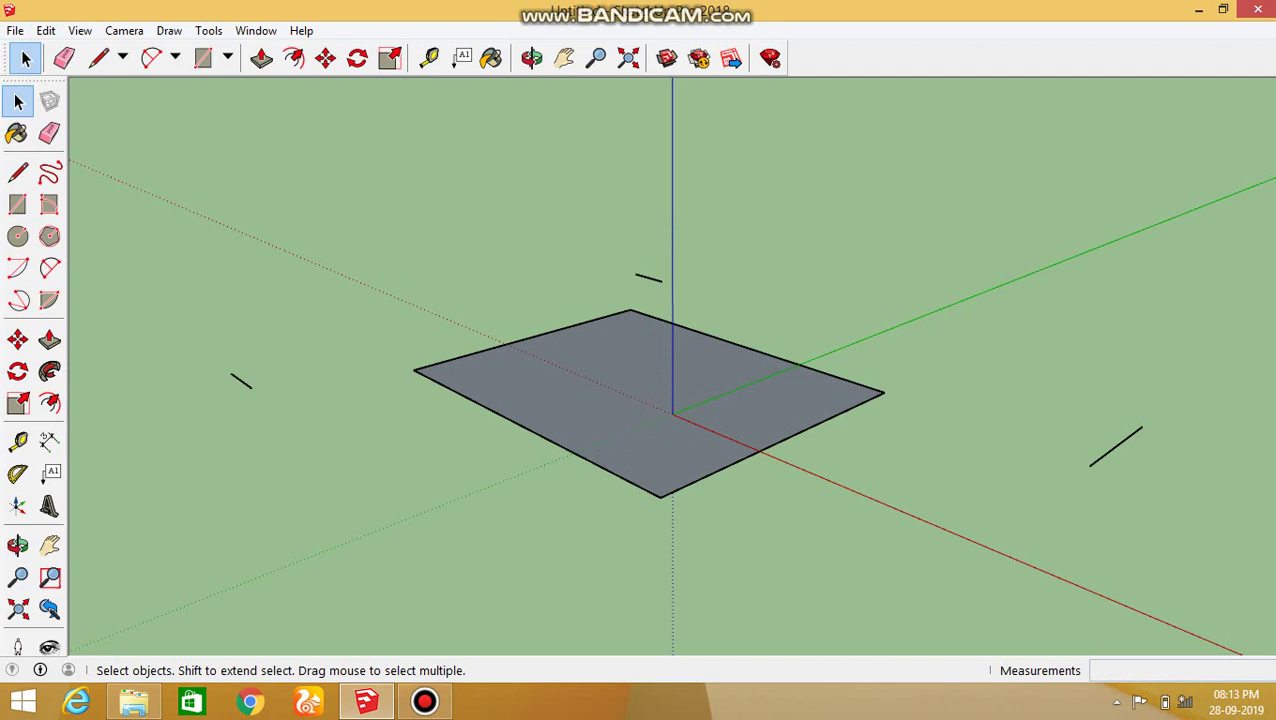
- Push/Pull the rectangle around the origin upward by about 15' 8" into a block
{"action": "left_click", "coordinate": [429, 57]}
{"action": "key", "text": "space"}
{"action": "left_click", "coordinate": [261, 57]}
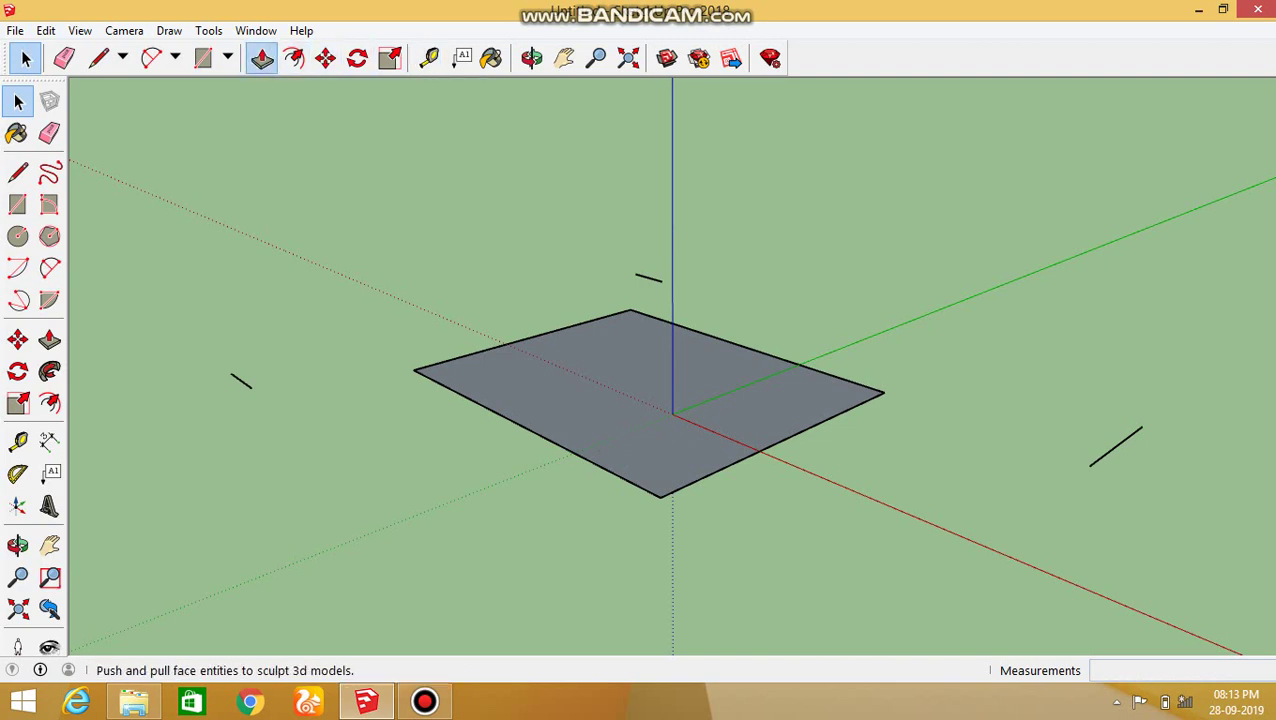
{"action": "left_click", "coordinate": [650, 420]}
{"action": "left_click", "coordinate": [650, 280]}
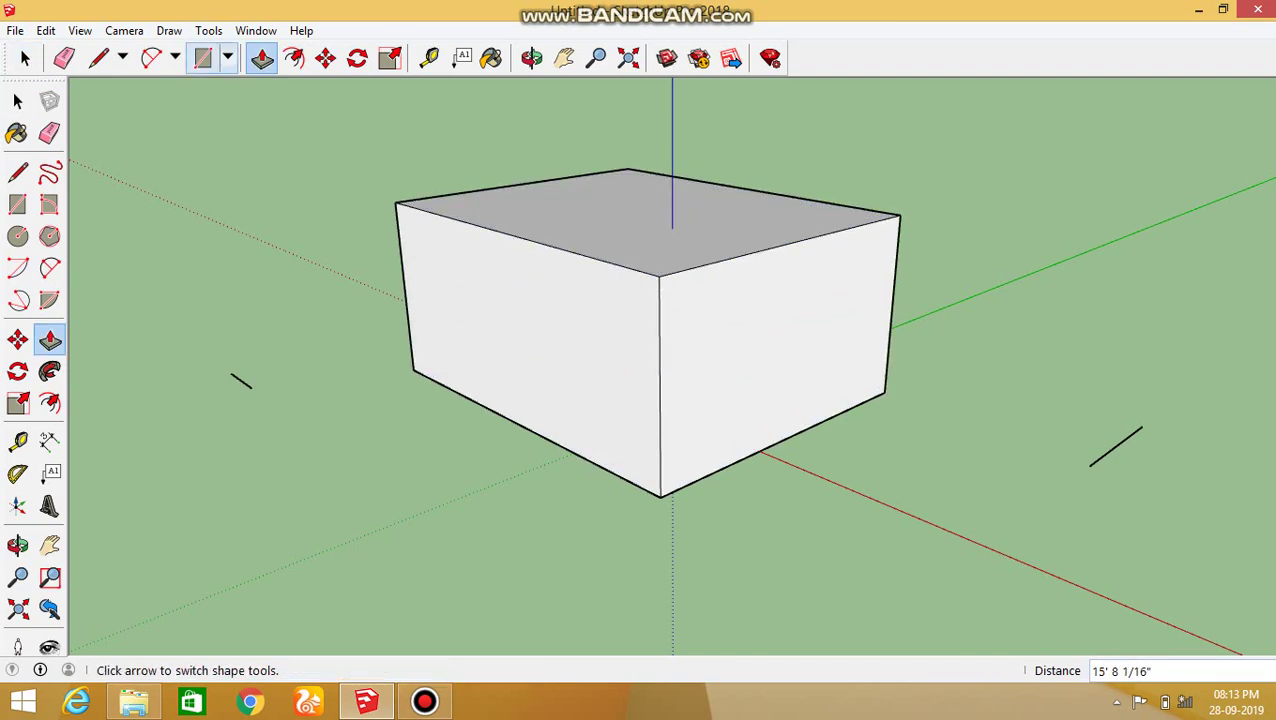
- Draw a freehand rectangle about 15' 2" by 6' 1" on the block's side face along the red axis
{"action": "left_click", "coordinate": [203, 57]}
{"action": "left_click", "coordinate": [484, 274]}
{"action": "left_click", "coordinate": [610, 399]}
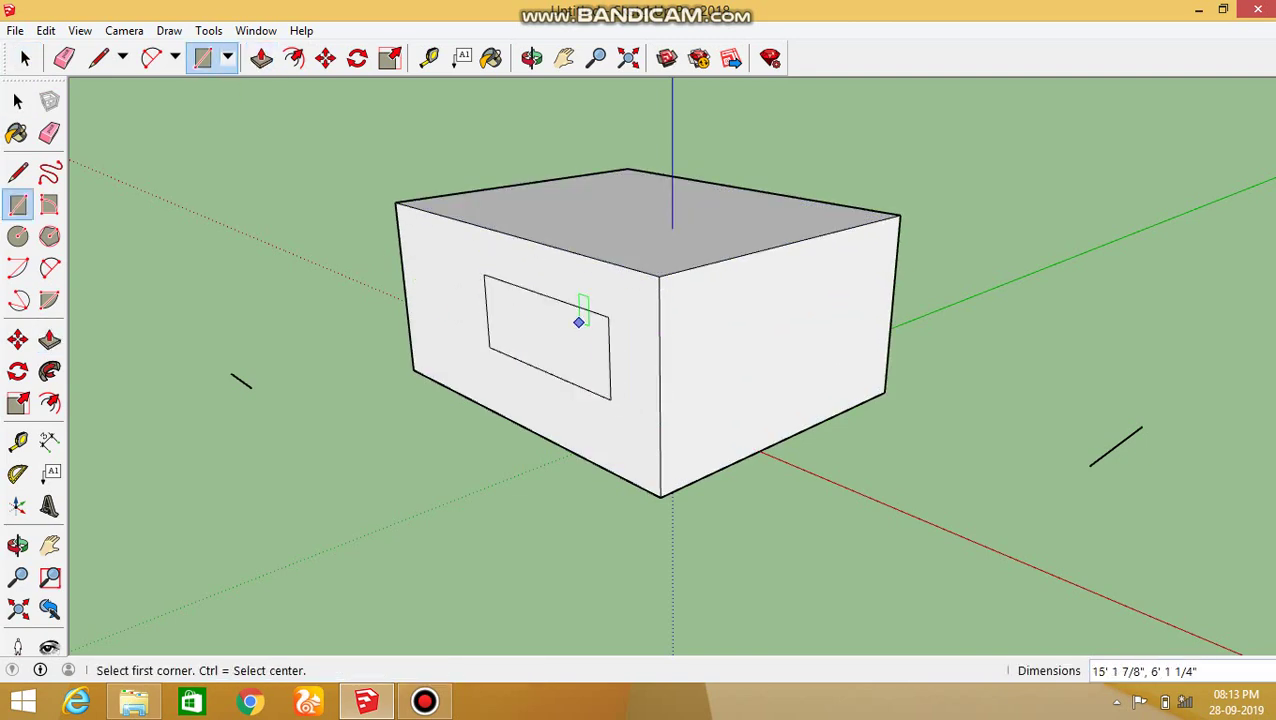
- Push/Pull the side-face rectangle outward into a smaller block and widen it about 5' 1" to the large block's corner edge
{"action": "left_click", "coordinate": [261, 57]}
{"action": "left_click", "coordinate": [548, 337]}
{"action": "left_click", "coordinate": [310, 395]}
{"action": "left_click", "coordinate": [480, 420]}
{"action": "left_click", "coordinate": [683, 484]}
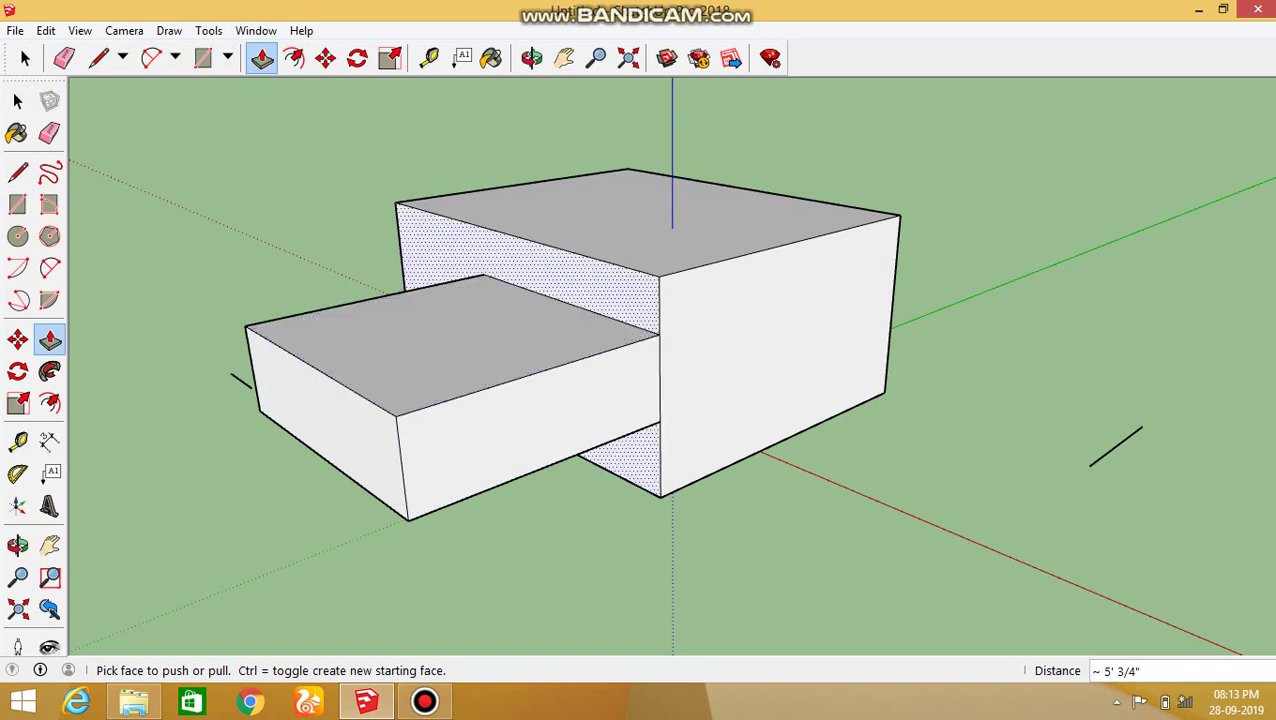
{"action": "left_click", "coordinate": [25, 57]}
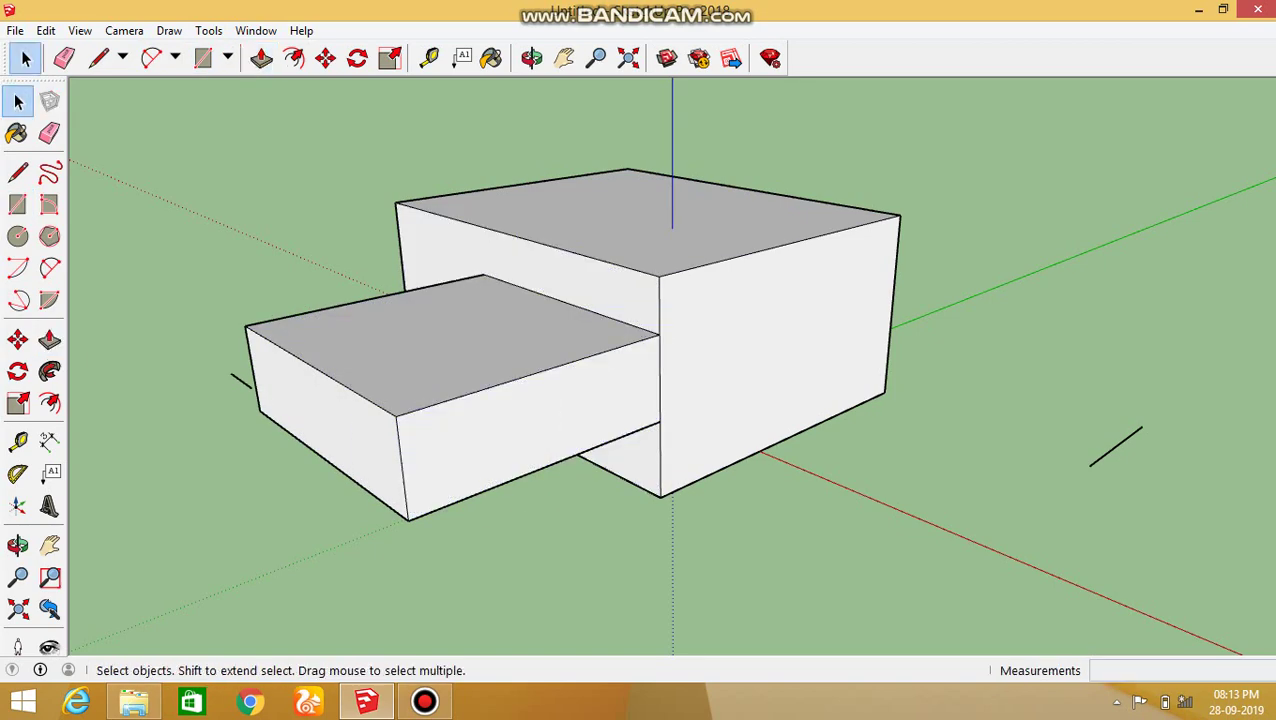
- Draw a Rotated Rectangle in front of the blocks, 10' long along the red axis and 20' wide at a 60-degree angle
{"action": "left_click", "coordinate": [228, 57]}
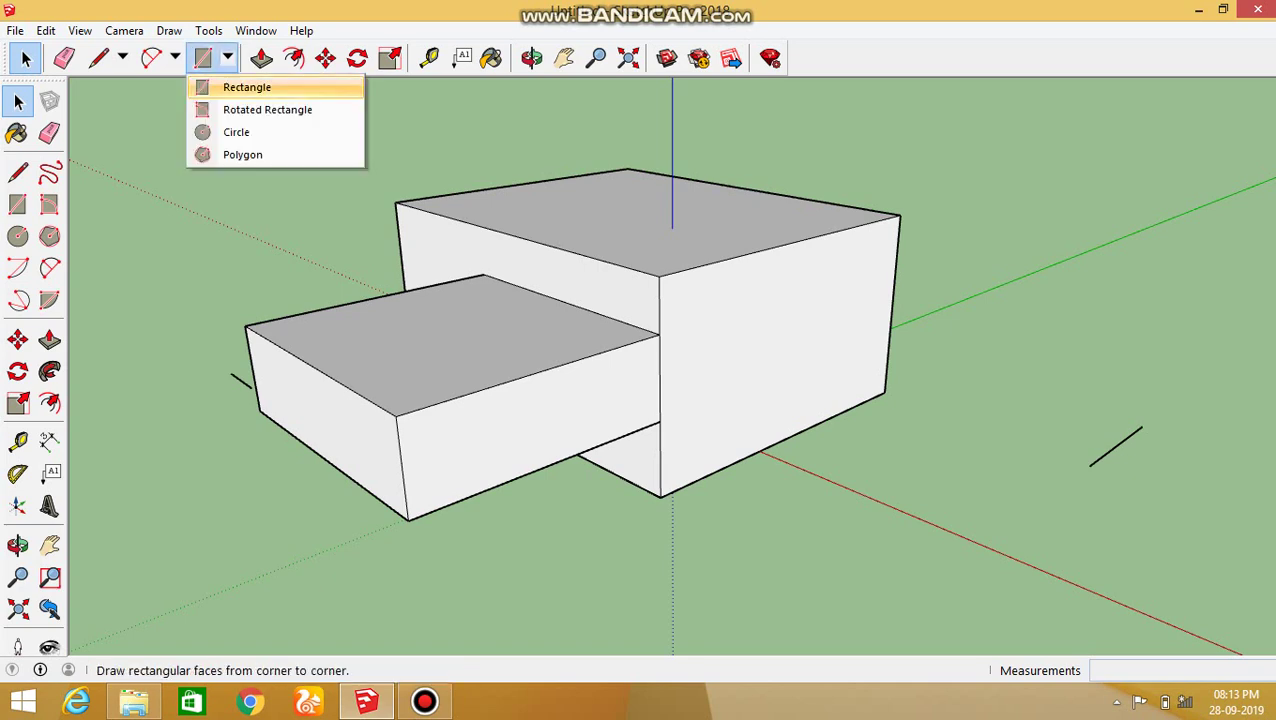
{"action": "left_click", "coordinate": [267, 110]}
{"action": "scroll", "coordinate": [271, 250], "scroll_direction": "down", "scroll_amount": 5}
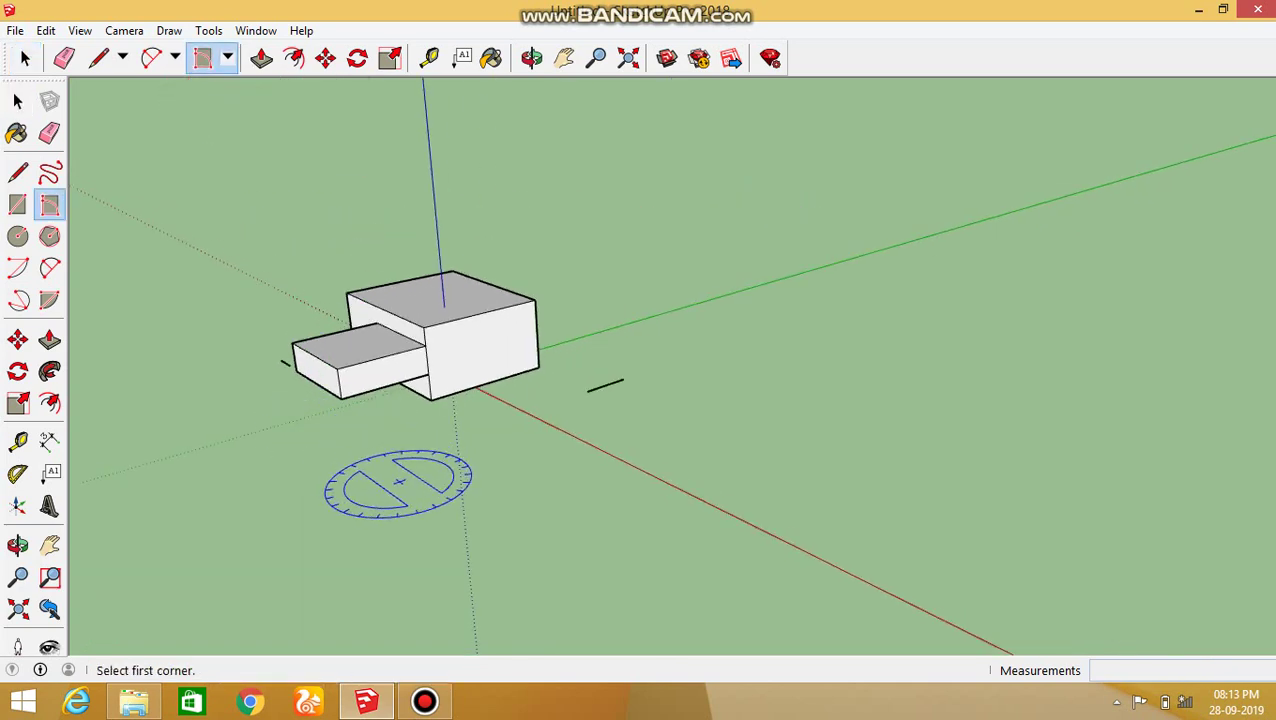
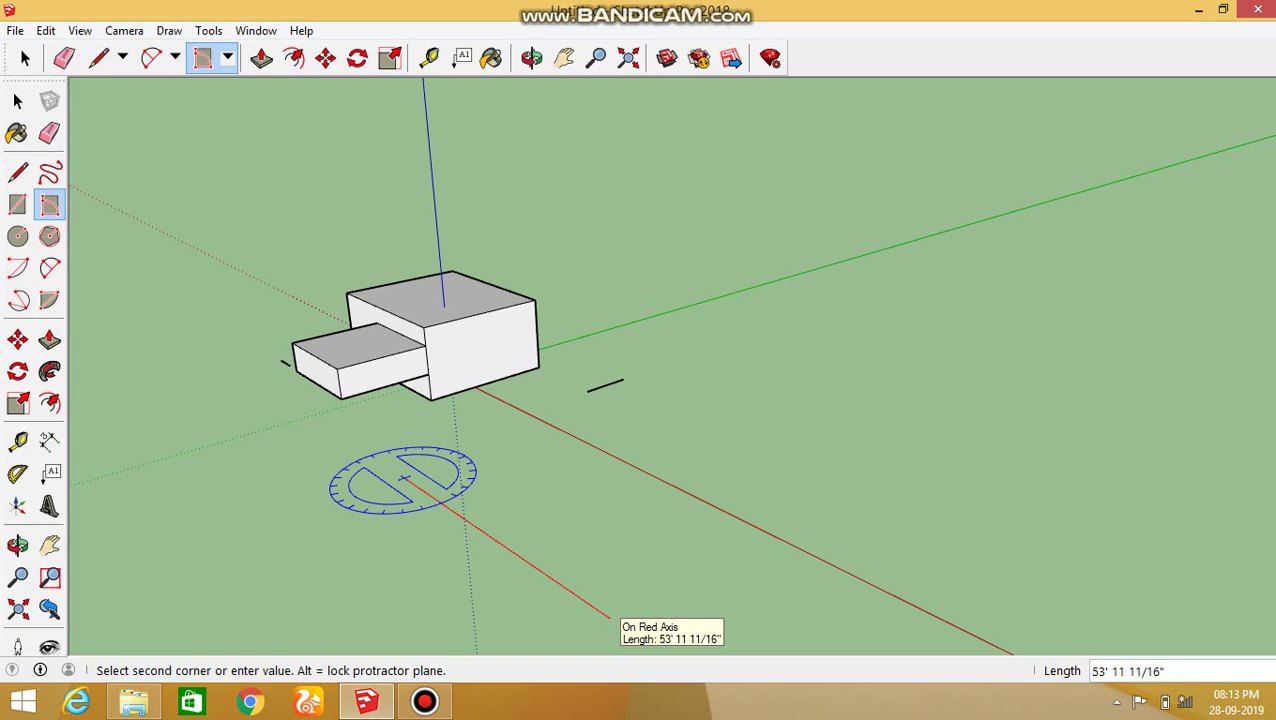
{"action": "key", "text": "Return"}
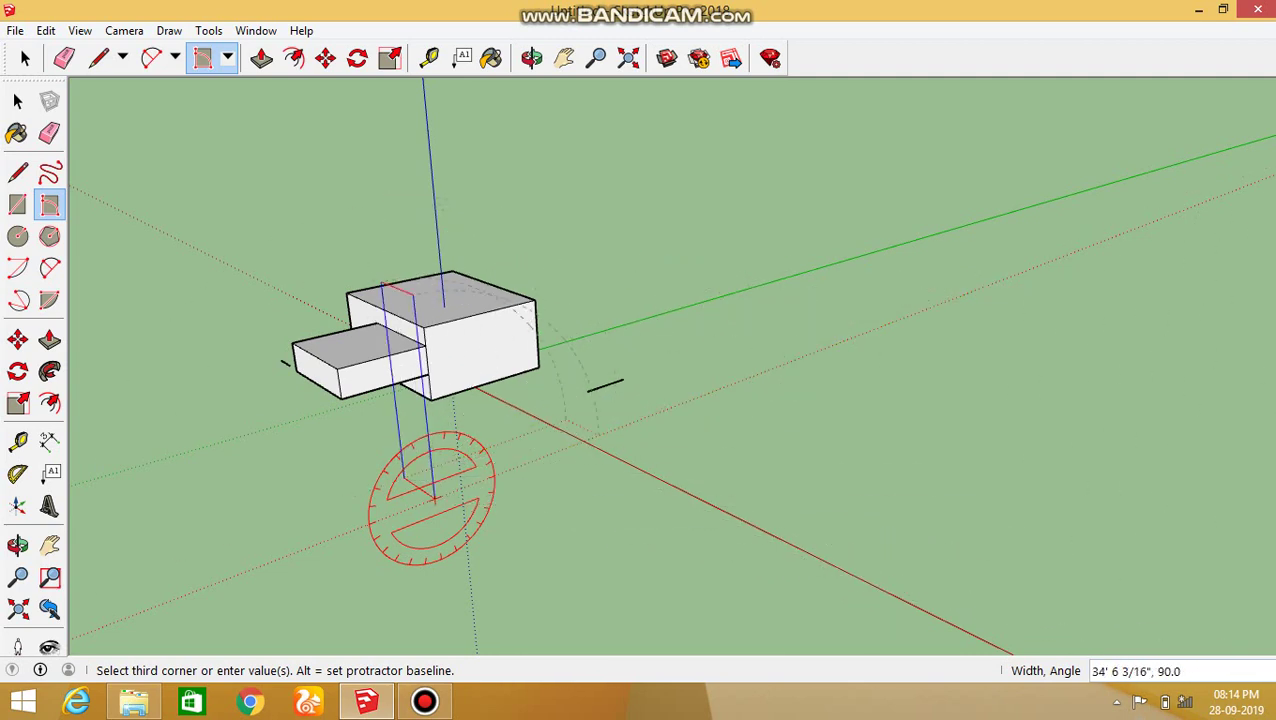
{"action": "type", "text": "20"}
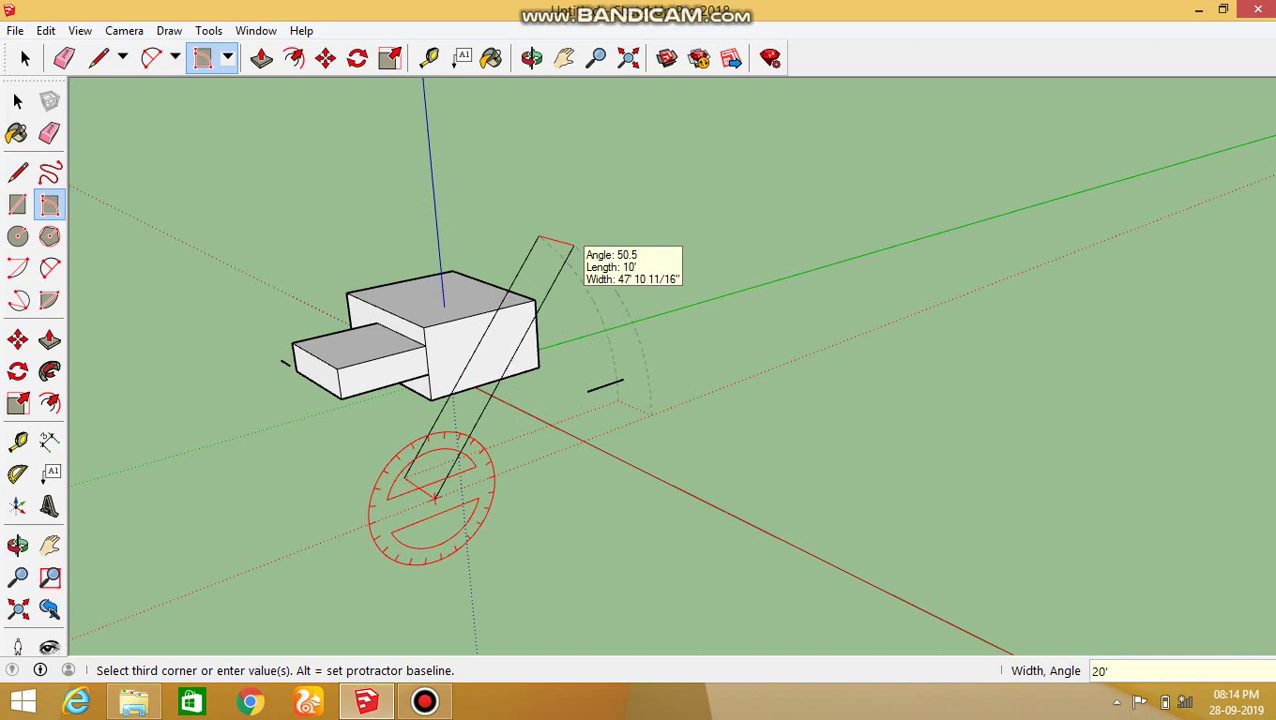
{"action": "type", "text": "',50"}
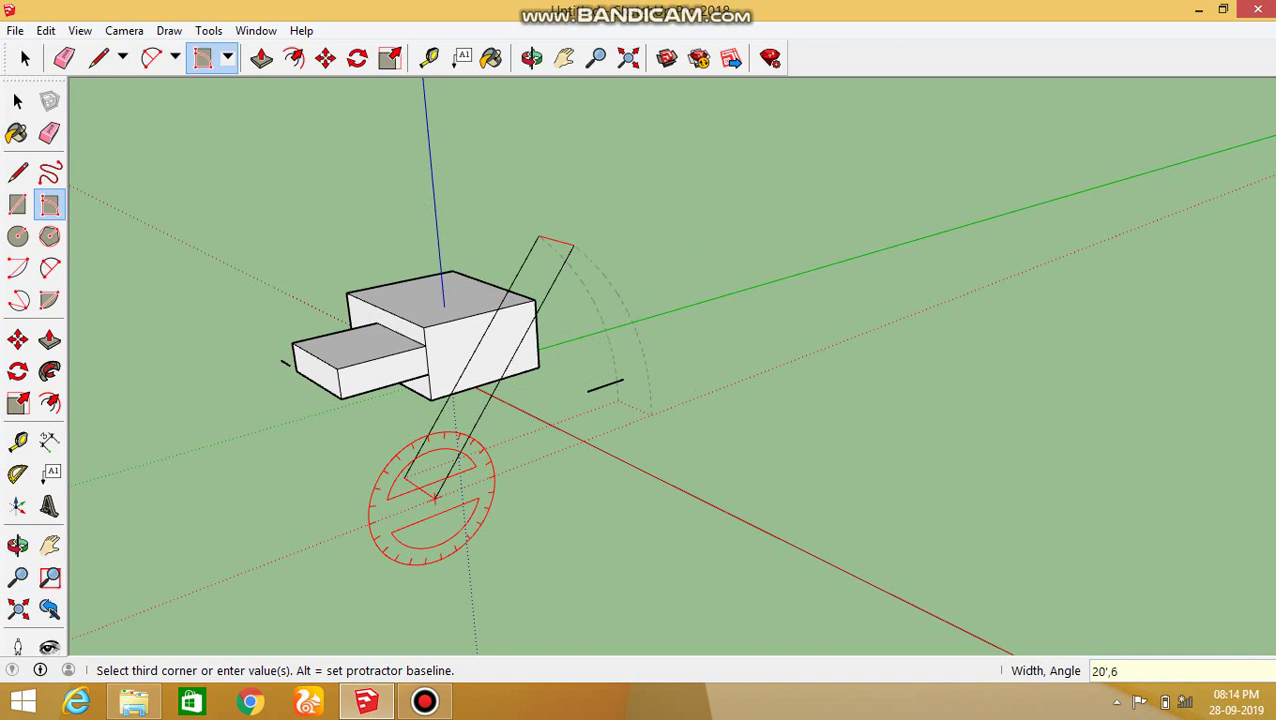
{"action": "key", "text": "Return"}
{"action": "scroll", "coordinate": [513, 462], "scroll_direction": "up", "scroll_amount": 3}
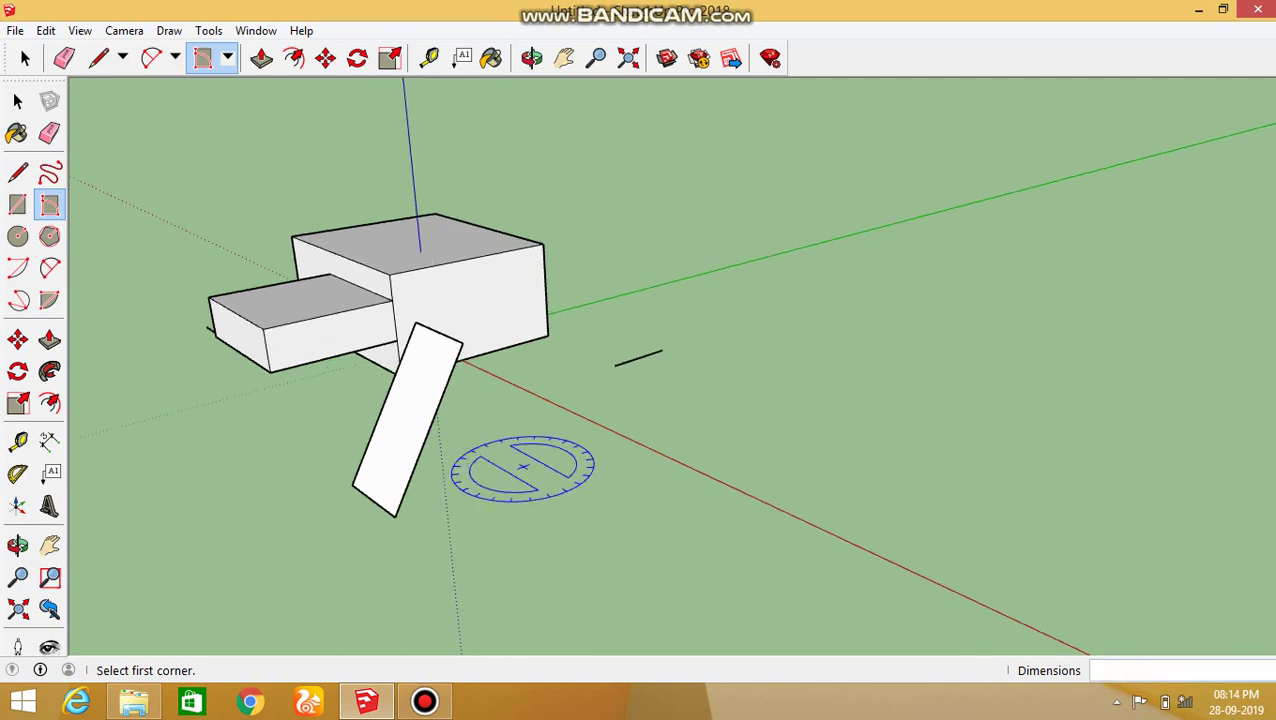
- Draw a flat freehand rectangle about 21' 11" by 14' 9" on the ground in front of the tilted rectangle
{"action": "scroll", "coordinate": [440, 440], "scroll_direction": "down", "scroll_amount": 2}
{"action": "scroll", "coordinate": [405, 485], "scroll_direction": "up", "scroll_amount": 3}
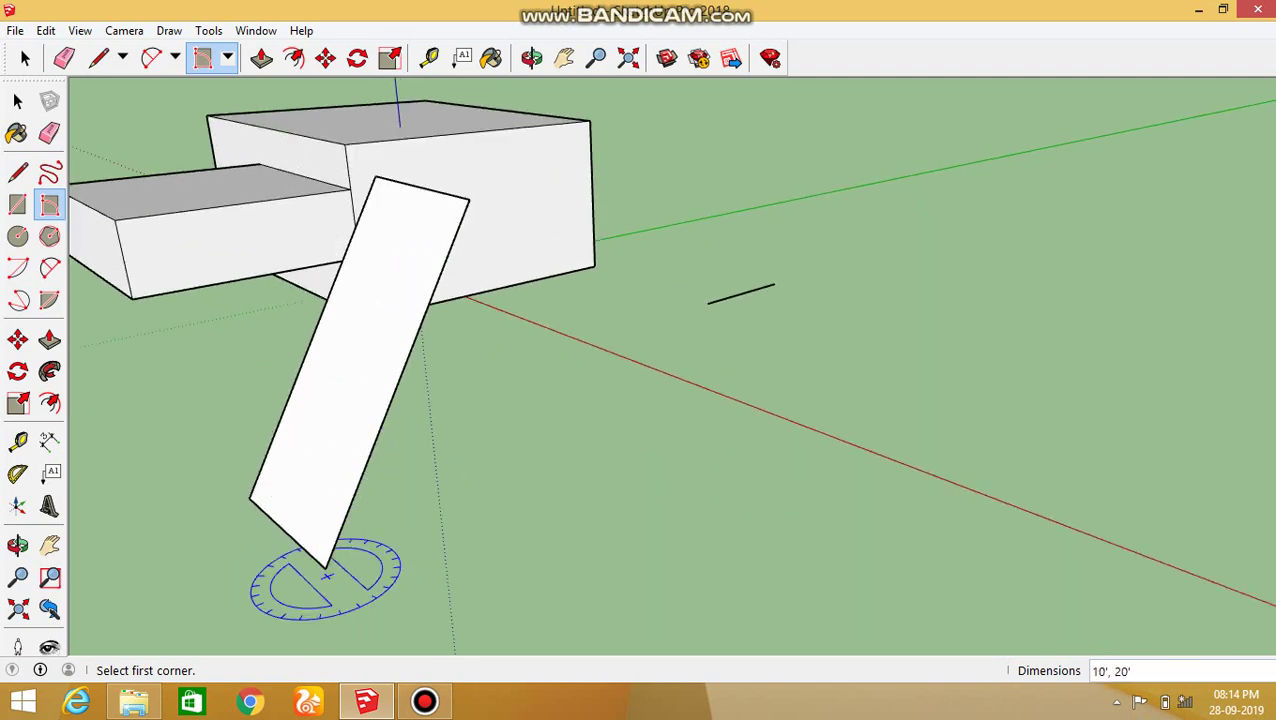
{"action": "scroll", "coordinate": [427, 384], "scroll_direction": "down", "scroll_amount": 3}
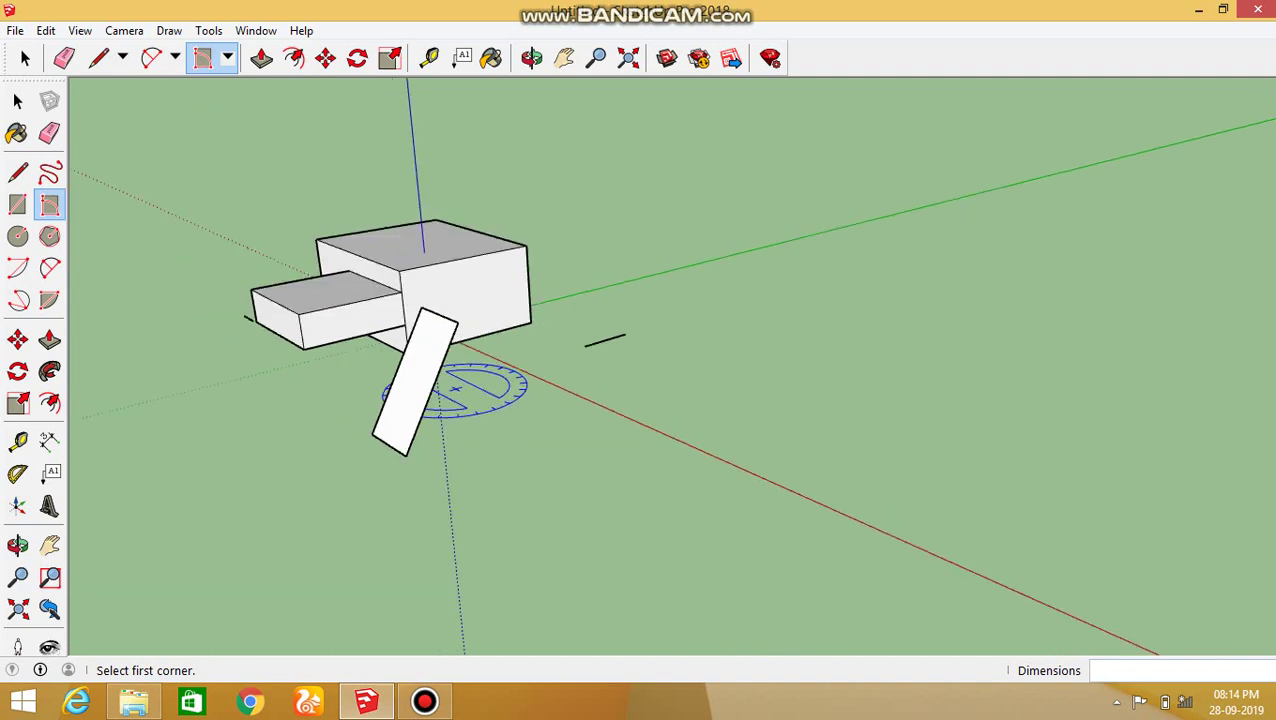
{"action": "scroll", "coordinate": [447, 498], "scroll_direction": "up", "scroll_amount": 2}
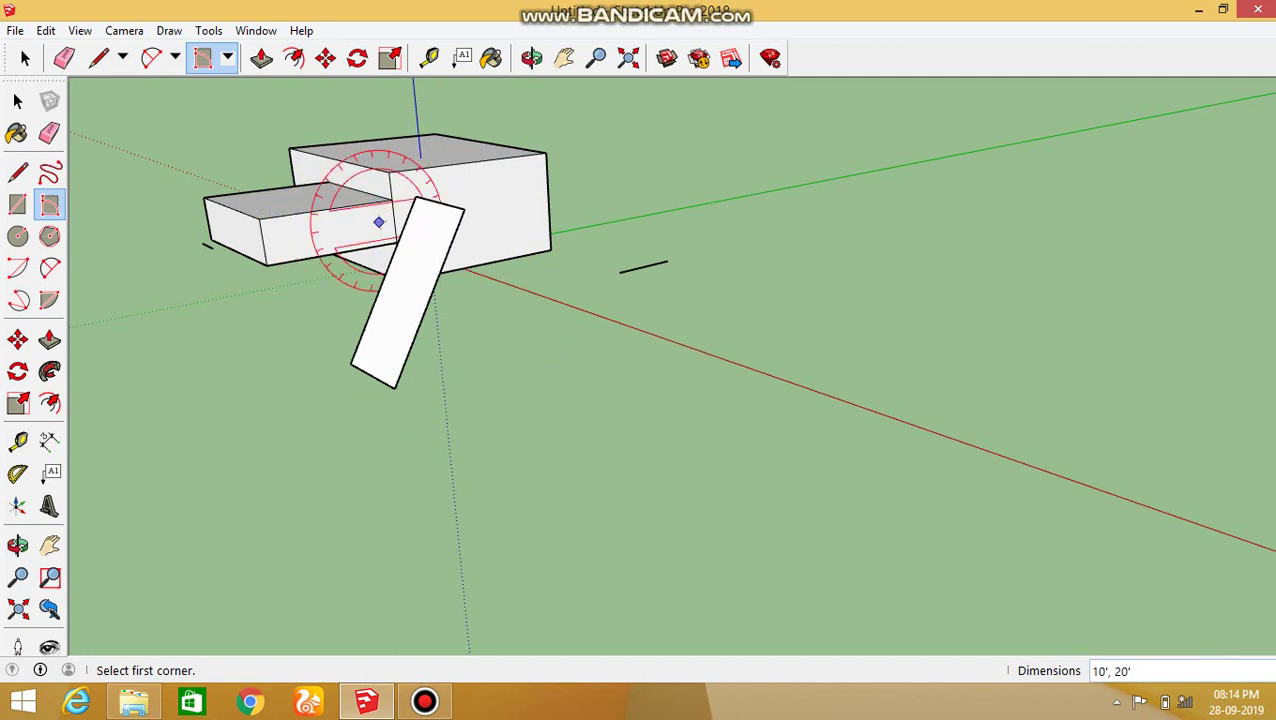
{"action": "key", "text": "space"}
{"action": "left_click", "coordinate": [203, 58]}
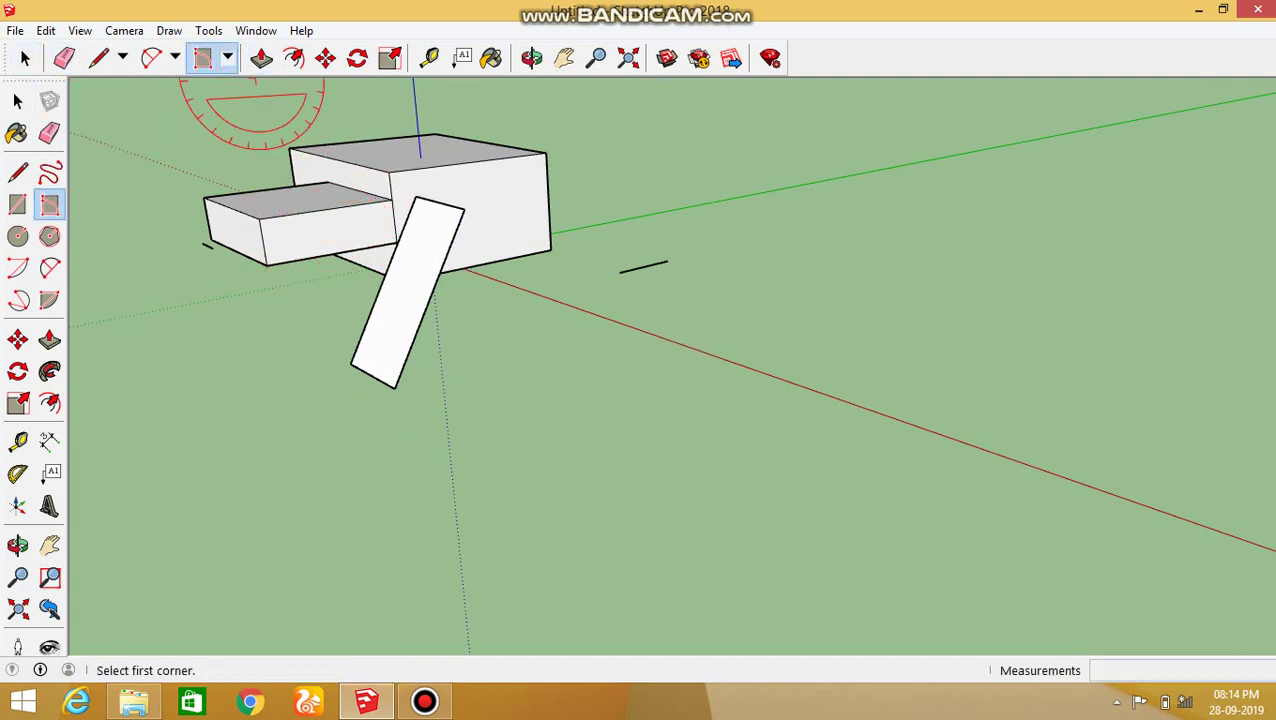
{"action": "left_click", "coordinate": [228, 58]}
{"action": "left_click", "coordinate": [228, 86]}
{"action": "left_click", "coordinate": [250, 483]}
{"action": "left_click", "coordinate": [552, 515]}
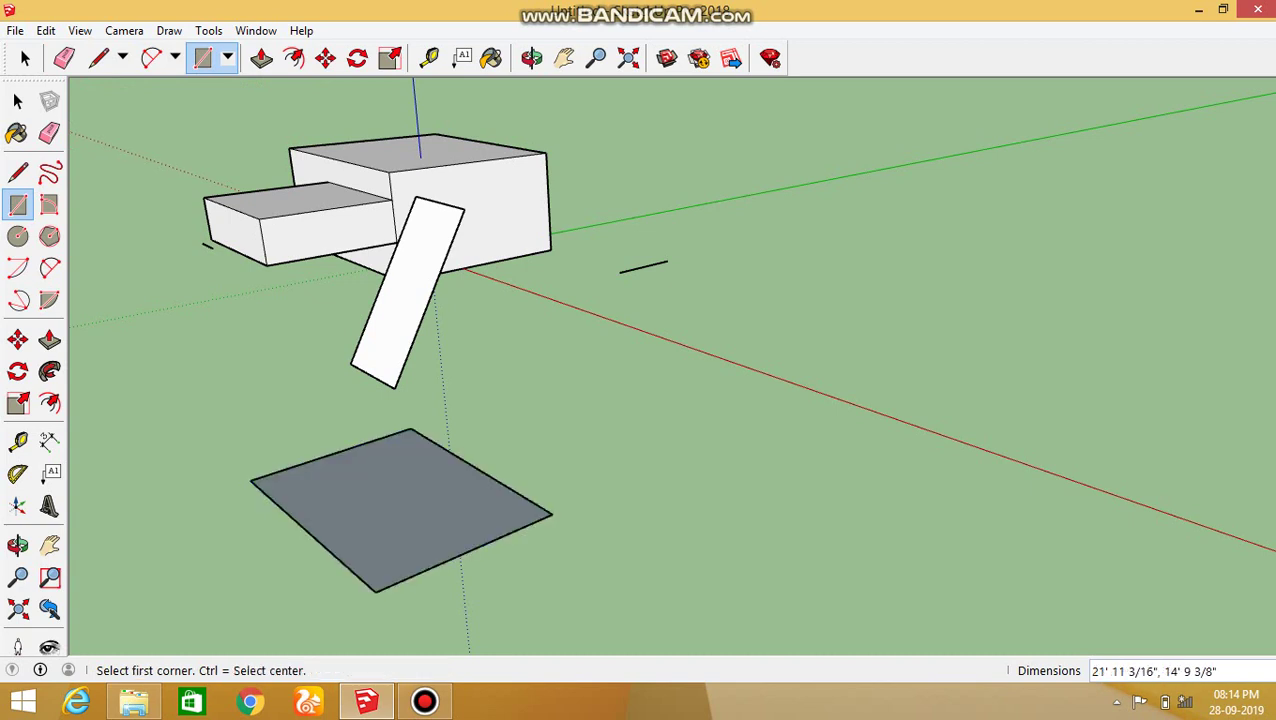
{"action": "left_click", "coordinate": [357, 58]}
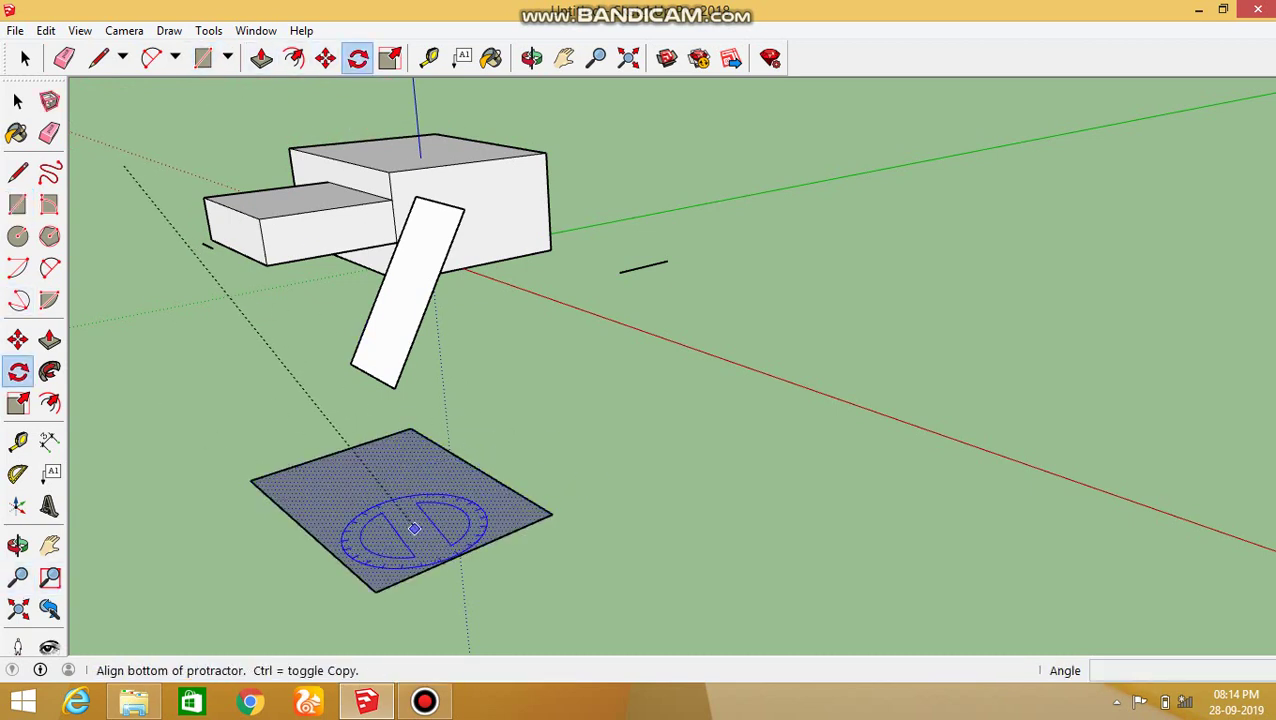
{"action": "key", "text": "space"}
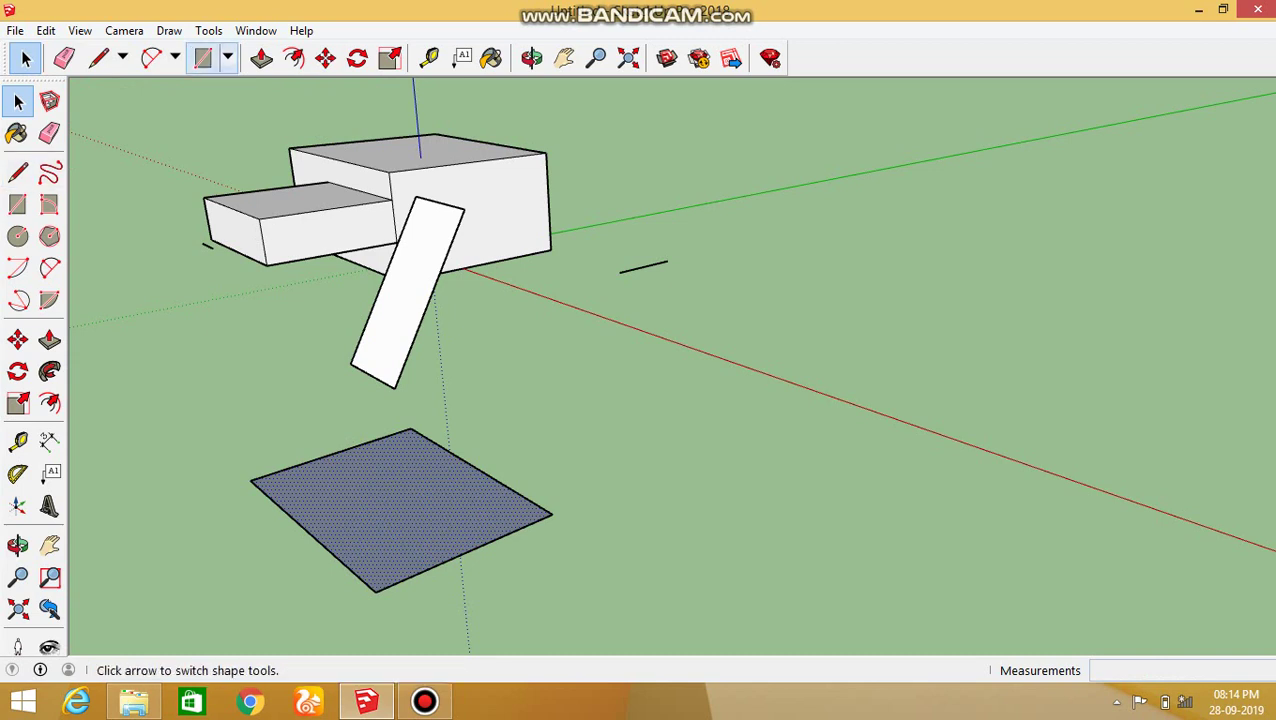
- Draw a second tilted Rotated Rectangle near the positive red axis, 20' long along the axis and 10' wide
{"action": "left_click", "coordinate": [203, 58]}
{"action": "left_click", "coordinate": [228, 58]}
{"action": "left_click", "coordinate": [242, 108]}
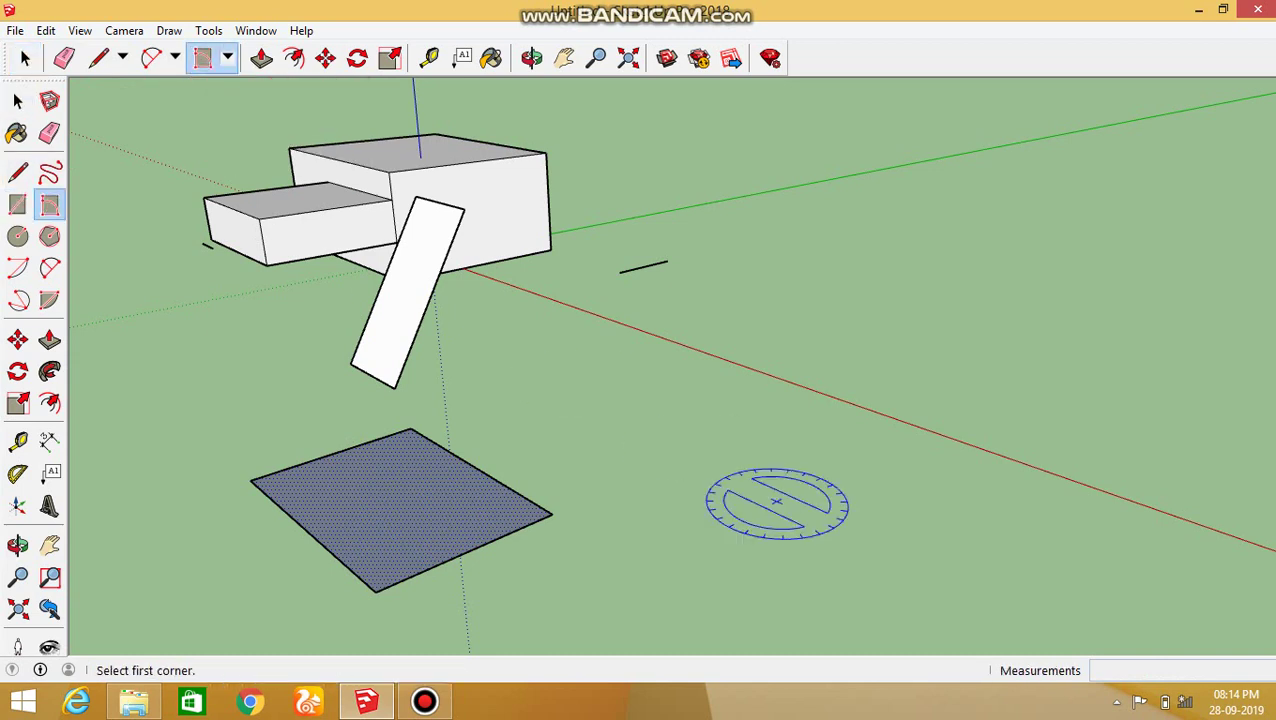
{"action": "left_click", "coordinate": [655, 410]}
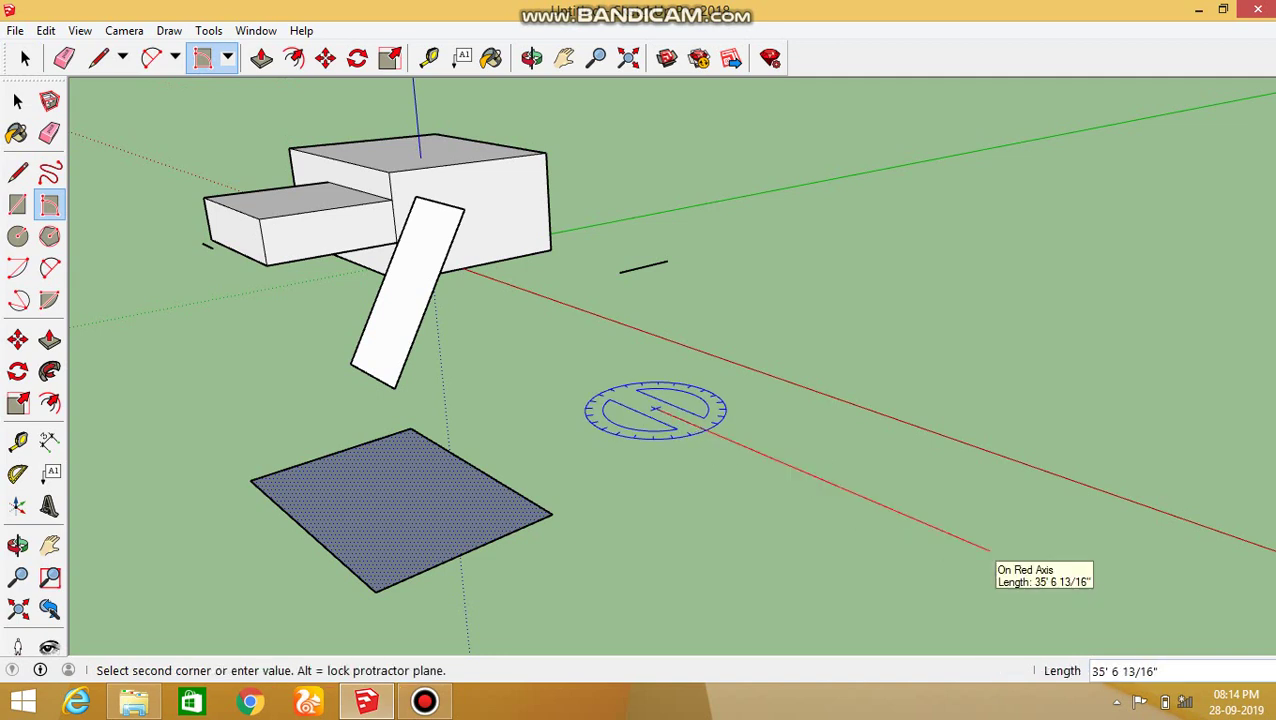
{"action": "type", "text": "15"}
{"action": "key", "text": "Return"}
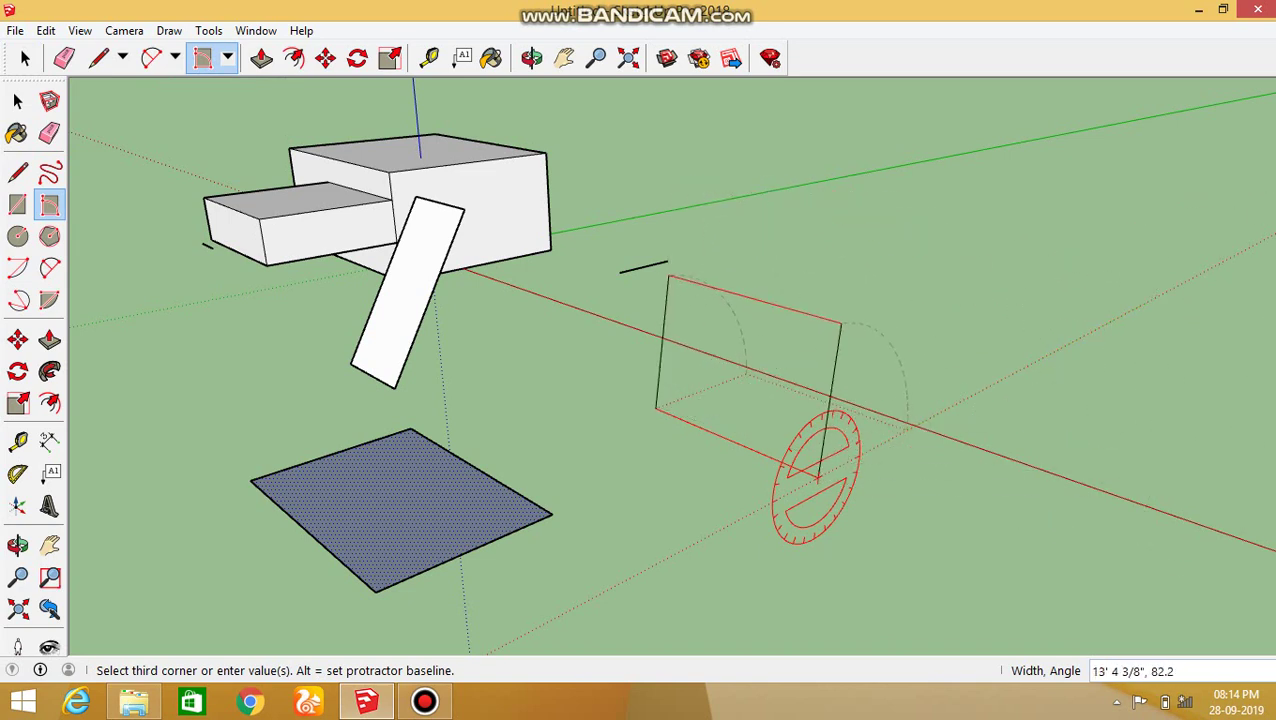
{"action": "type", "text": "1"}
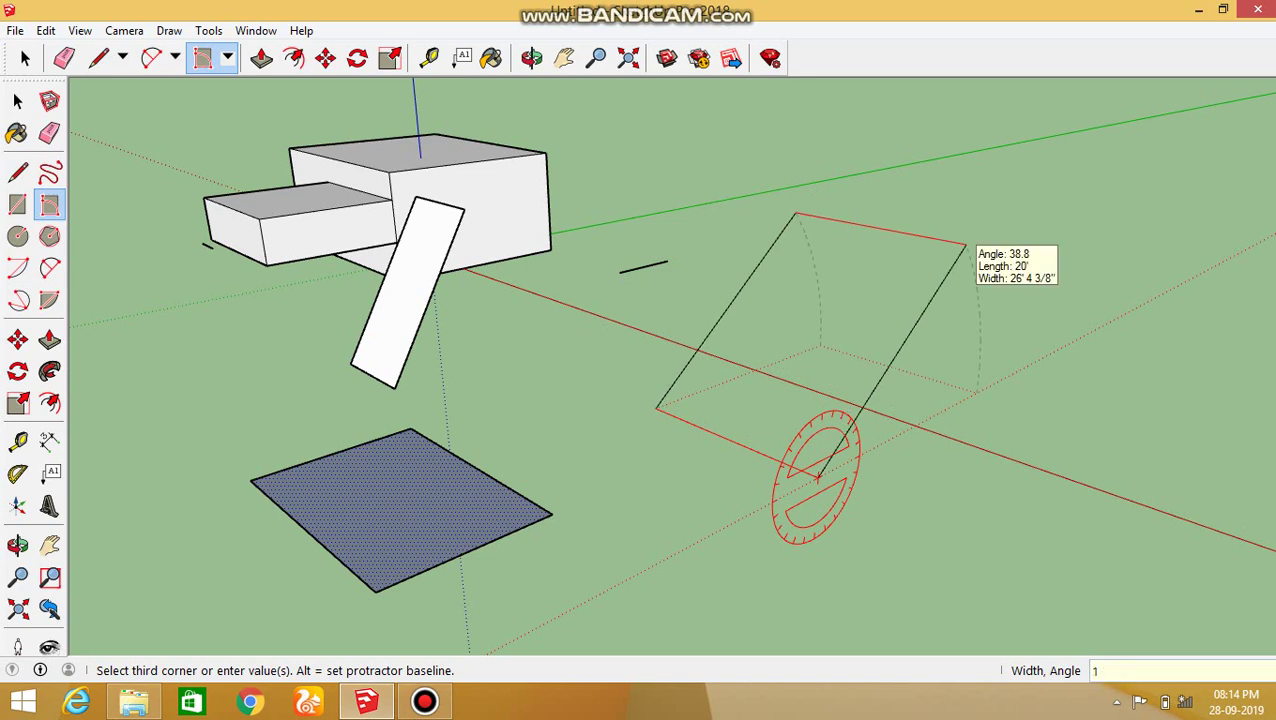
{"action": "type", "text": "0"}
{"action": "type", "text": "',20"}
{"action": "key", "text": "Return"}
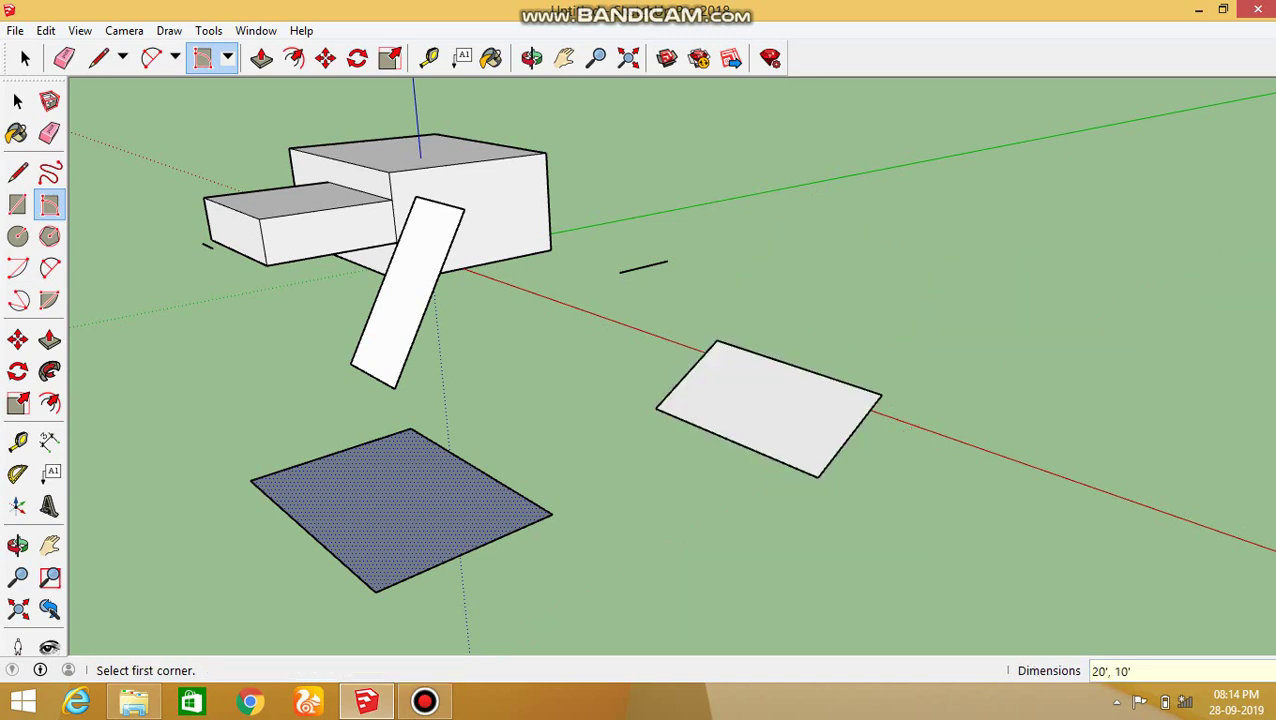
- Examine the slopes of the two tilted rectangles from a low side view and from above
{"action": "scroll", "coordinate": [988, 407], "scroll_direction": "up", "scroll_amount": 5}
{"action": "mouse_move", "coordinate": [940, 427]}
{"action": "middle_mouse_down"}
{"action": "mouse_move", "coordinate": [880, 430]}
{"action": "mouse_move", "coordinate": [934, 476]}
{"action": "middle_mouse_up"}
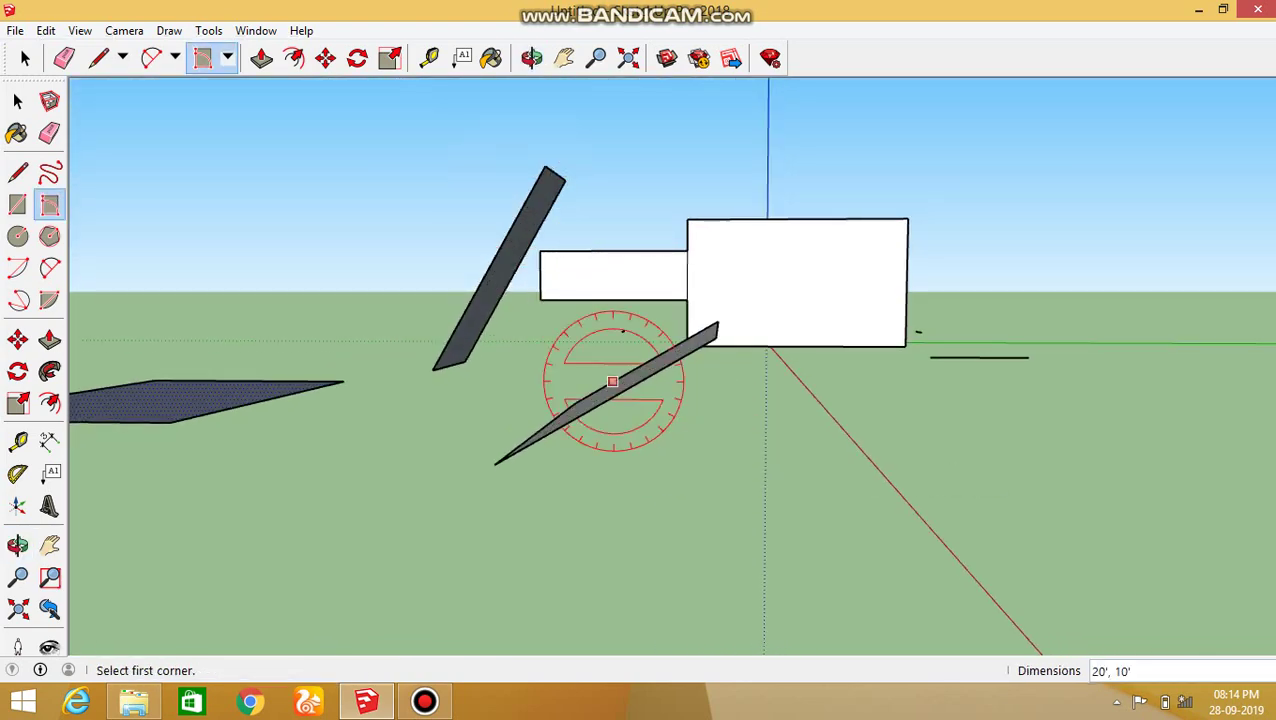
{"action": "scroll", "coordinate": [456, 356], "scroll_direction": "down", "scroll_amount": 3}
{"action": "middle_click_drag", "start_coordinate": [456, 356], "coordinate": [299, 270]}
{"action": "left_click", "coordinate": [17, 101]}
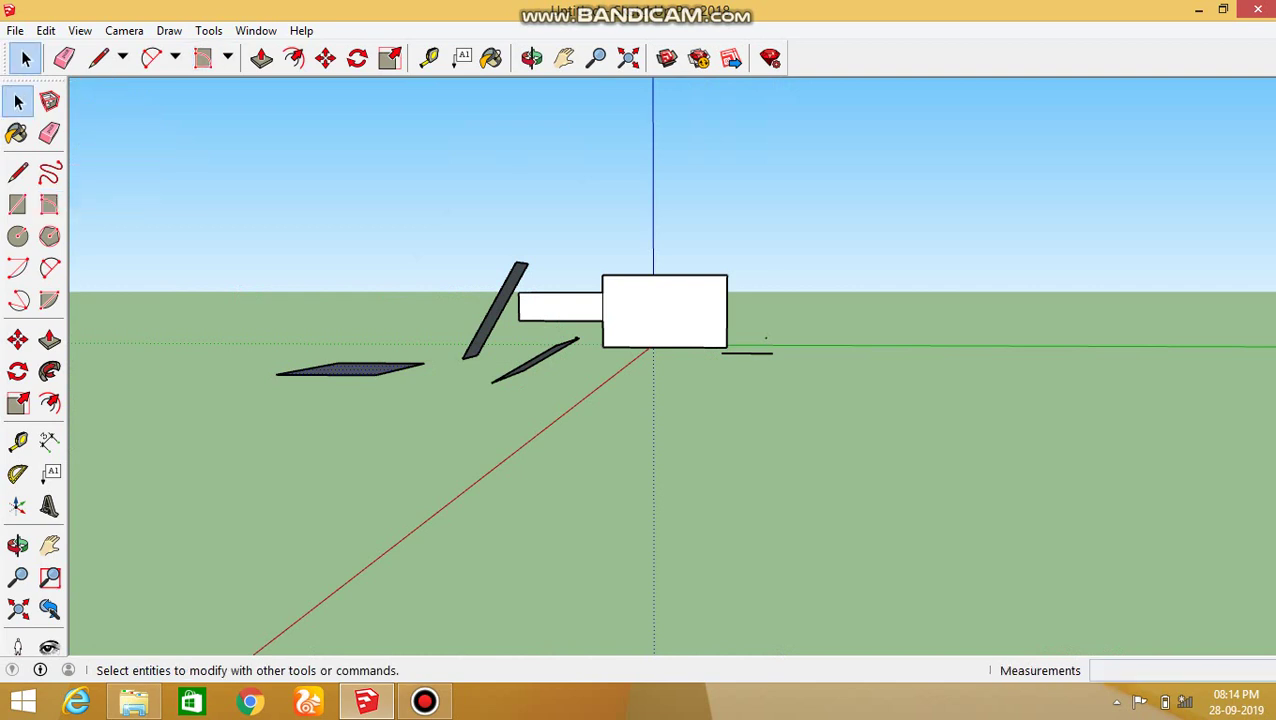
{"action": "middle_click_drag", "start_coordinate": [766, 338], "coordinate": [705, 262]}
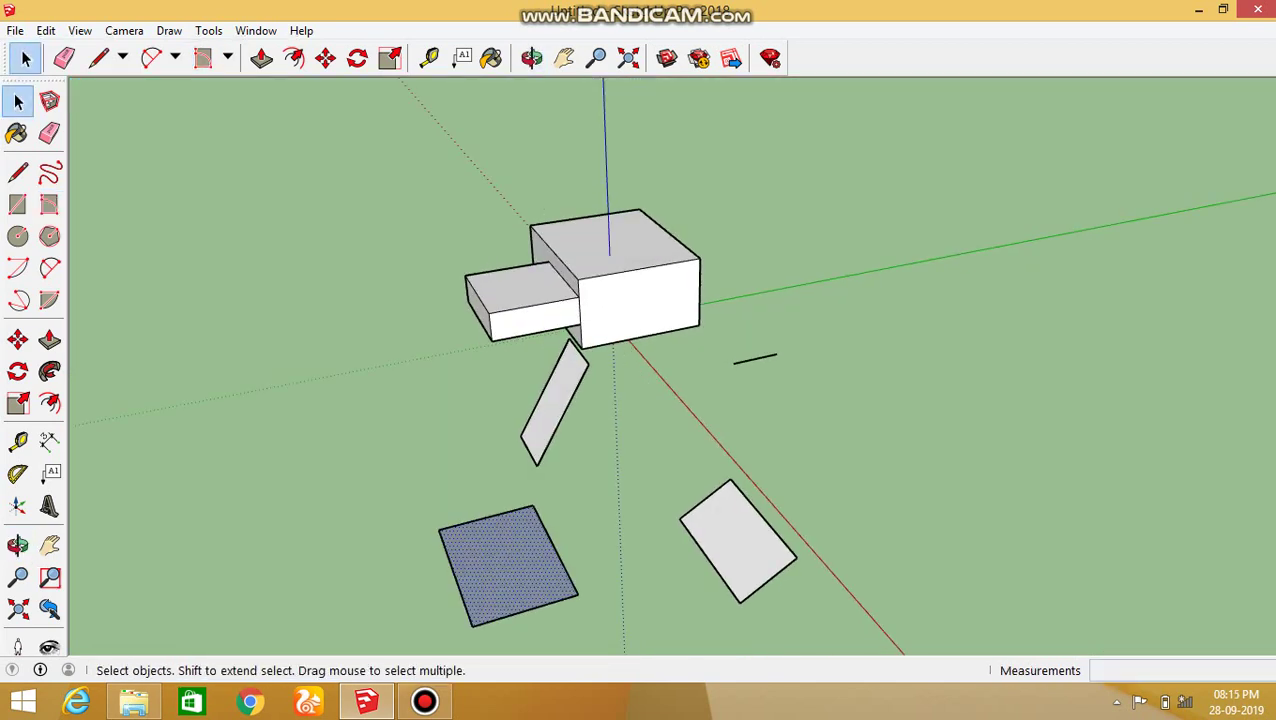
{"action": "scroll", "coordinate": [530, 380], "scroll_direction": "down", "scroll_amount": 1}
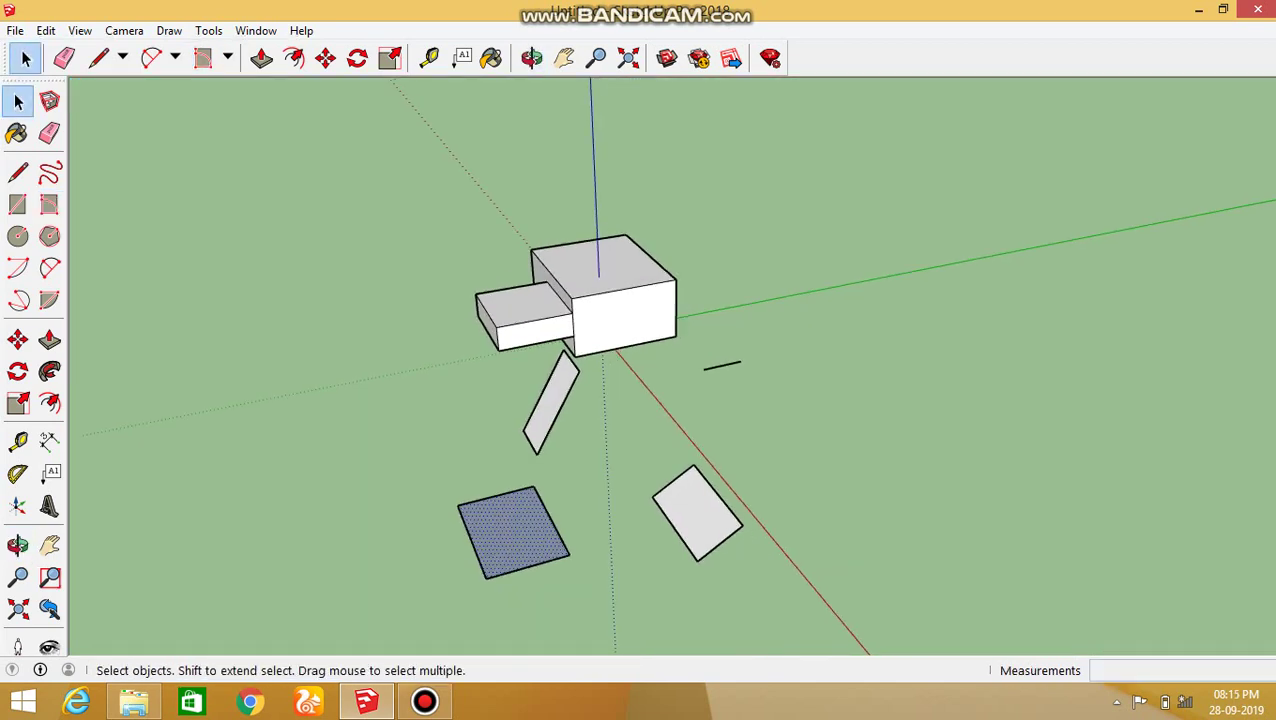